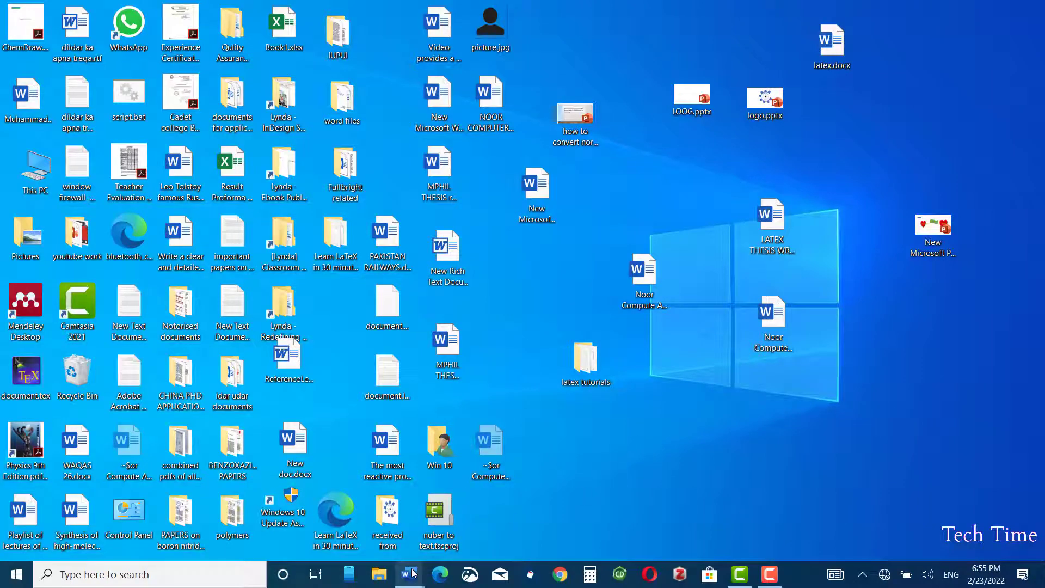
Open the finished form copy and type a sample student name in the Name field
mouse_move(412, 573)
left_click(485, 517)
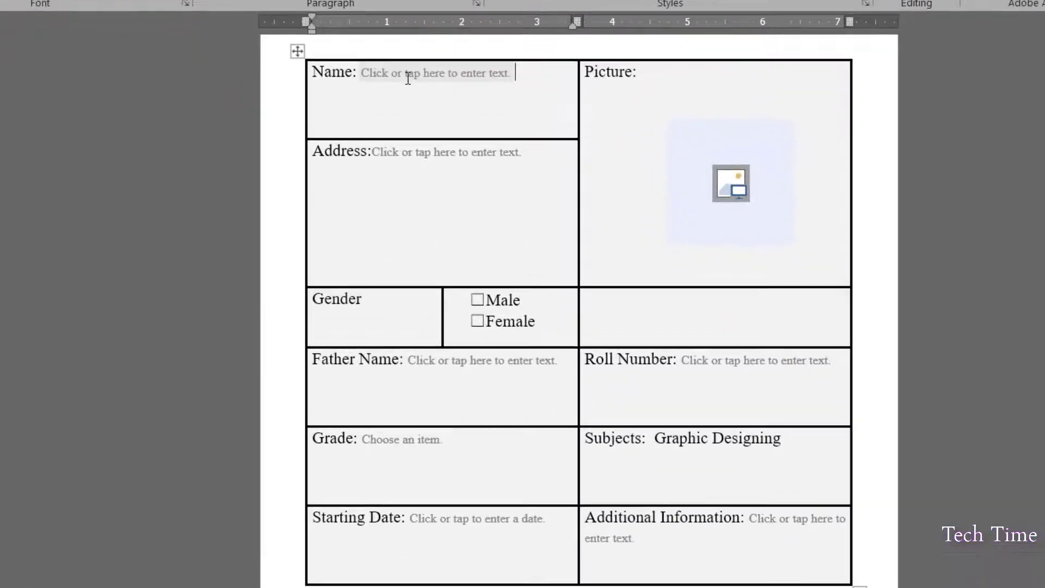
left_click(405, 154)
type("Ds")
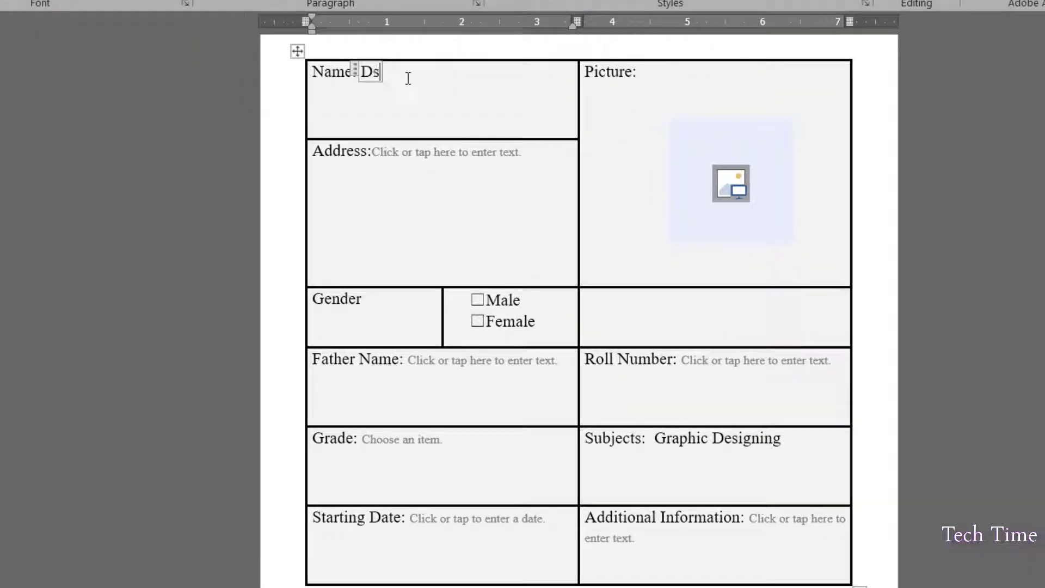
key("BackSpace")
type("ildar")
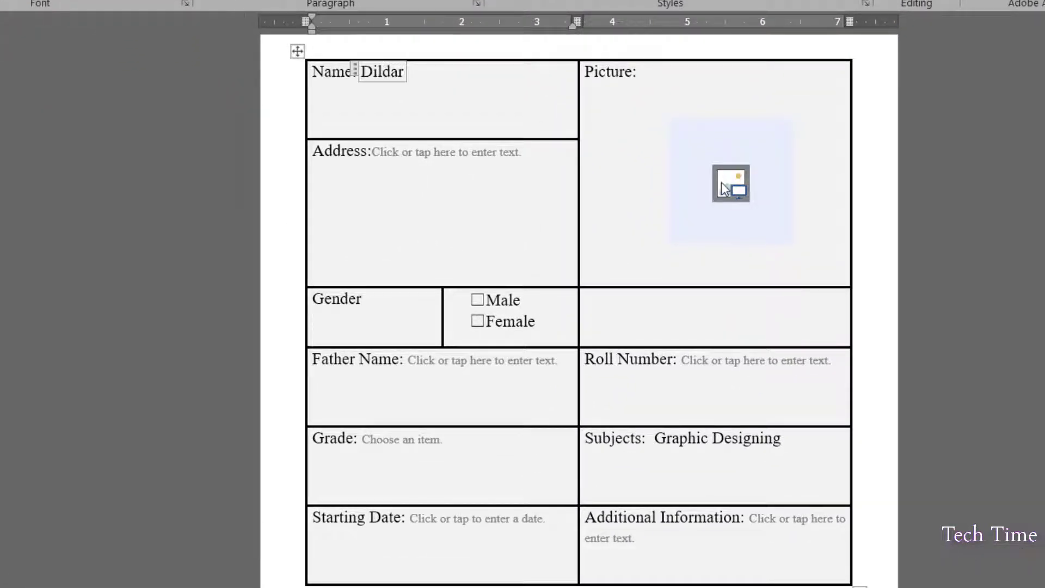
Add a picture, tick Male, and choose Graphic Designing from the Subjects list
left_click(724, 185)
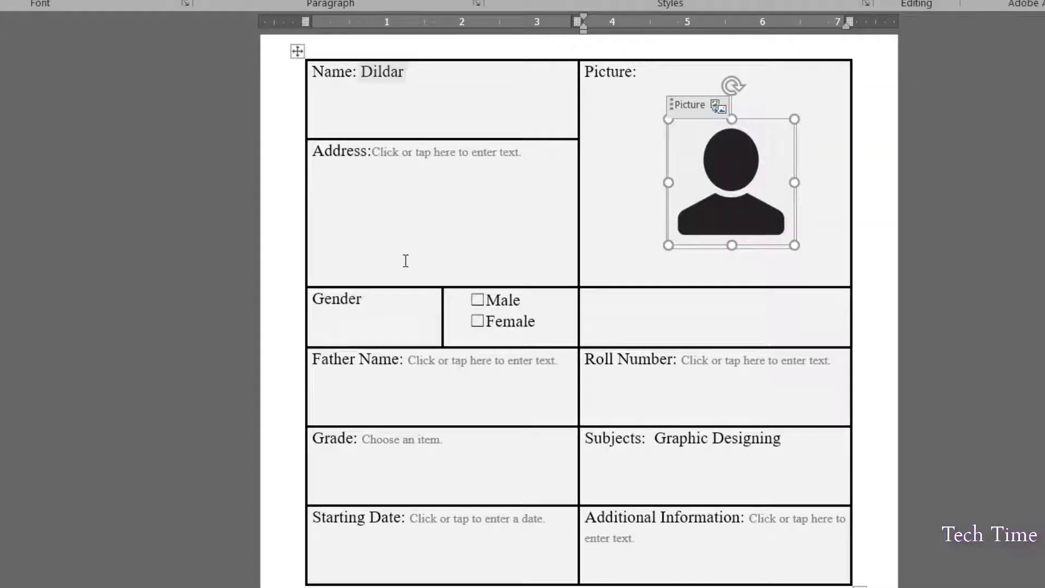
left_click(478, 299)
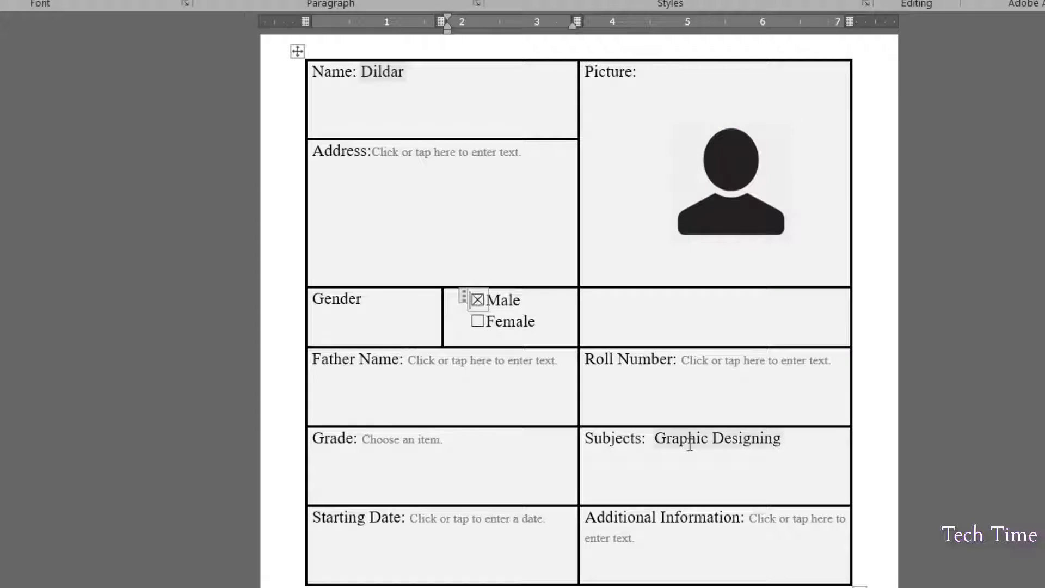
left_click(759, 437)
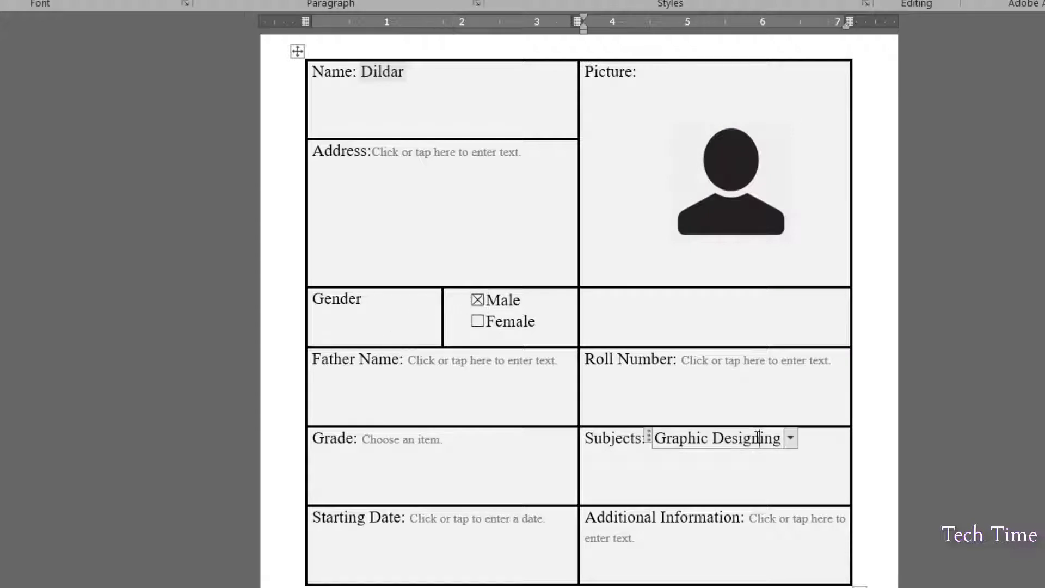
left_click(791, 438)
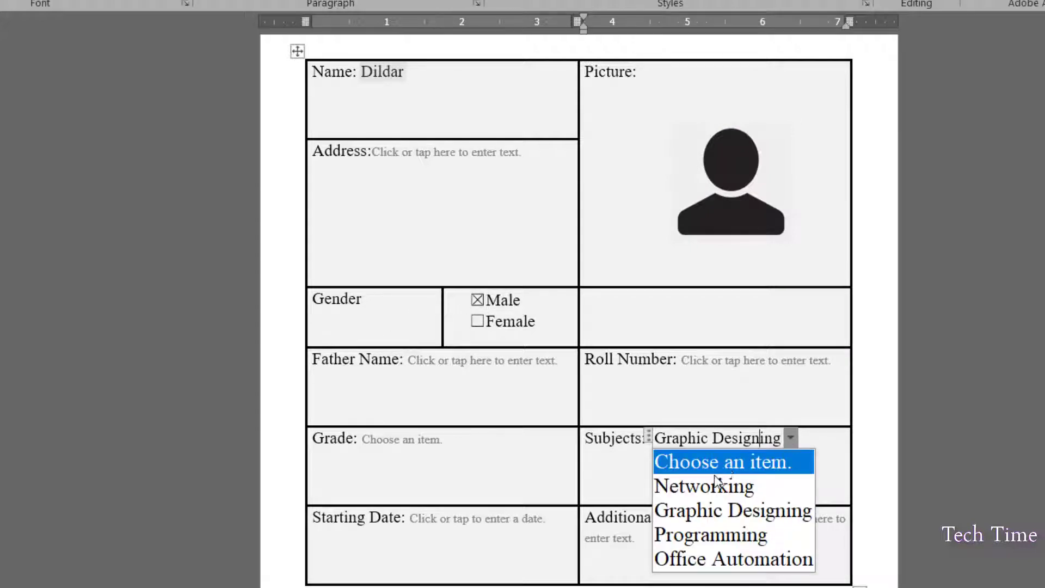
left_click(718, 517)
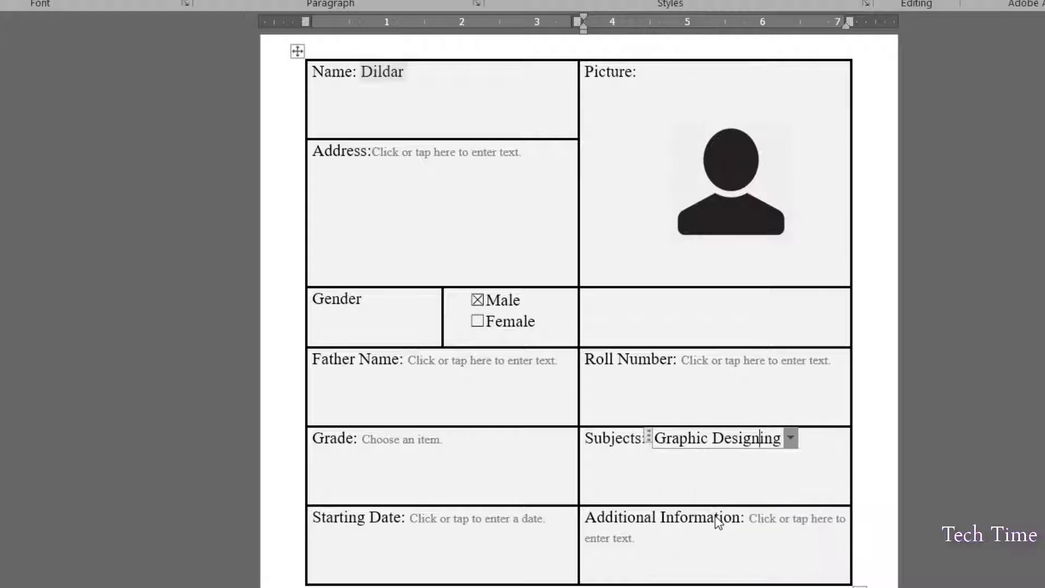
Open the Starting Date calendar and close it without picking a date
left_click(494, 520)
left_click(561, 517)
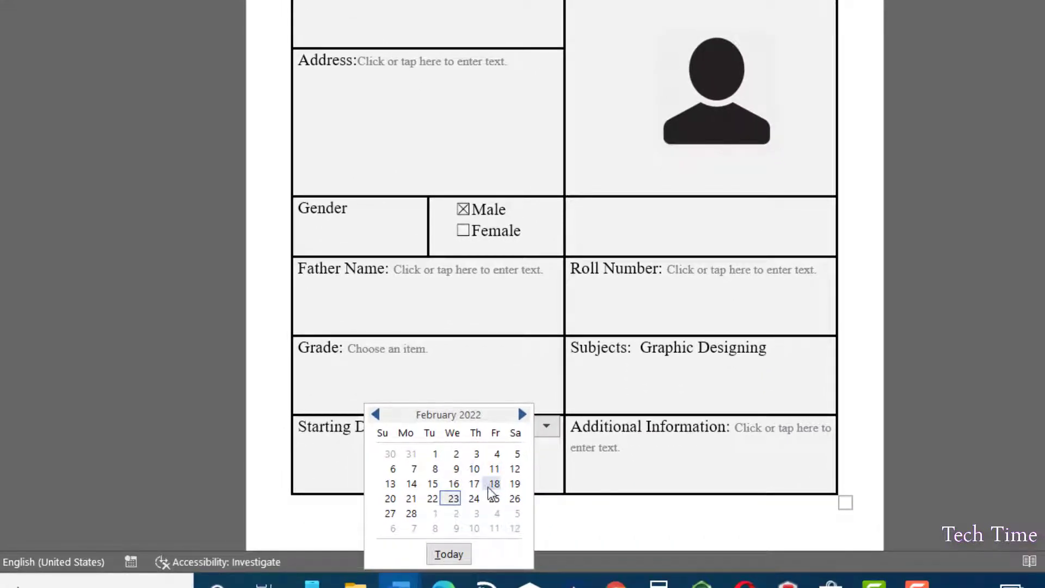
key("Escape")
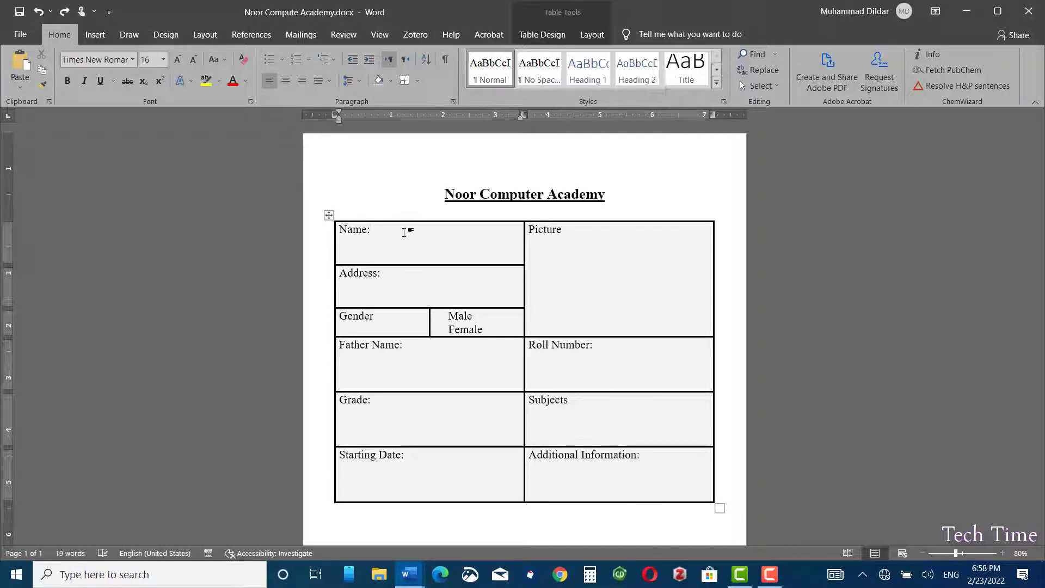
Enable the Developer tab through Customize the Ribbon in Word Options
left_click(403, 156)
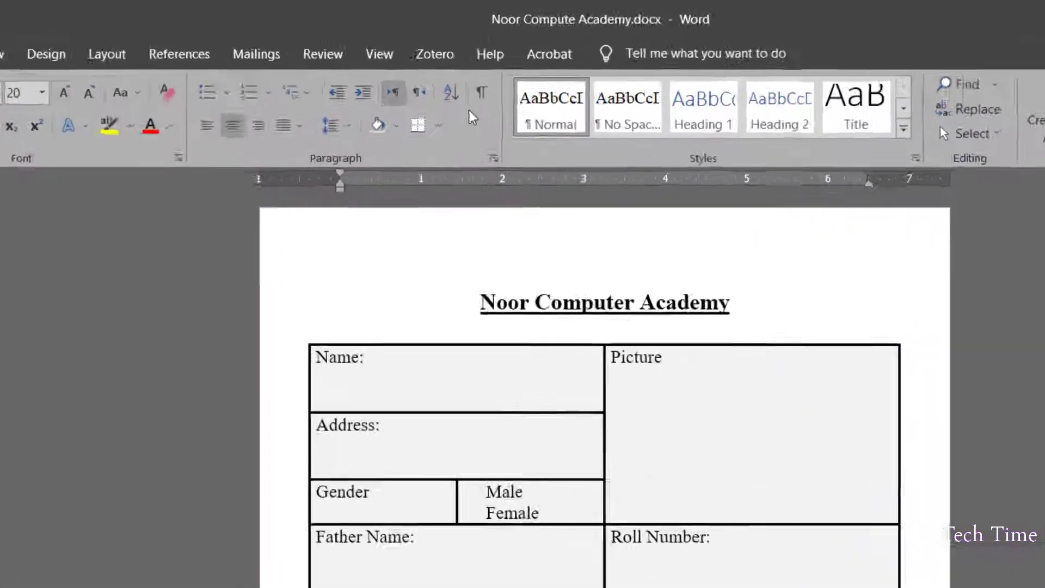
right_click(471, 111)
left_click(565, 159)
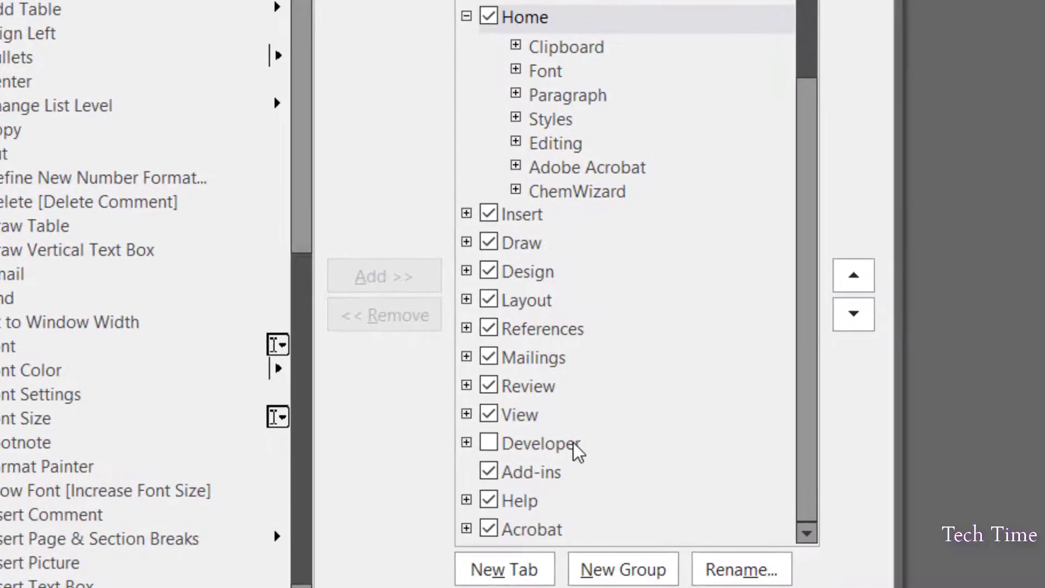
left_click(489, 442)
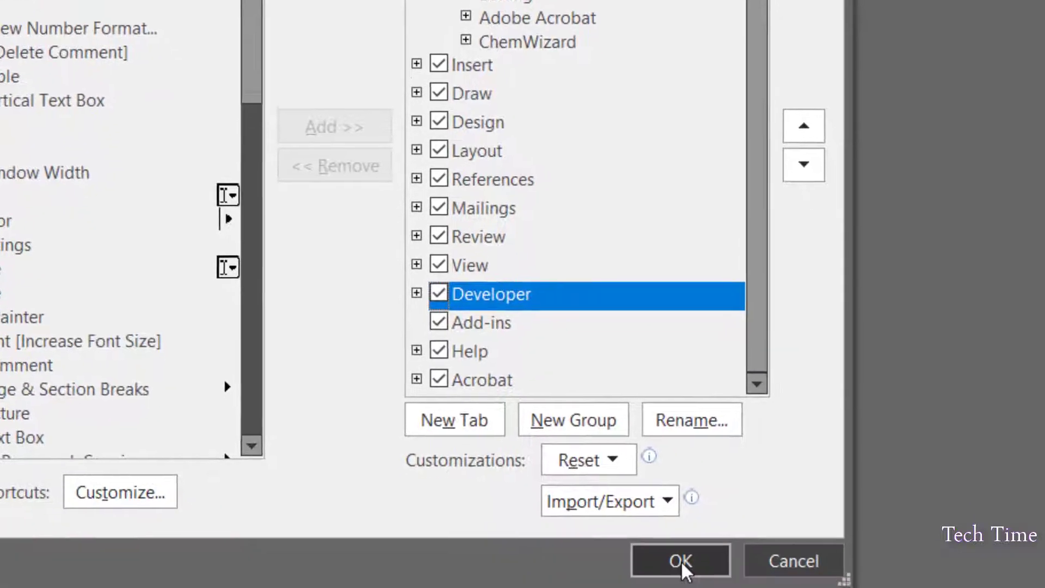
left_click(680, 562)
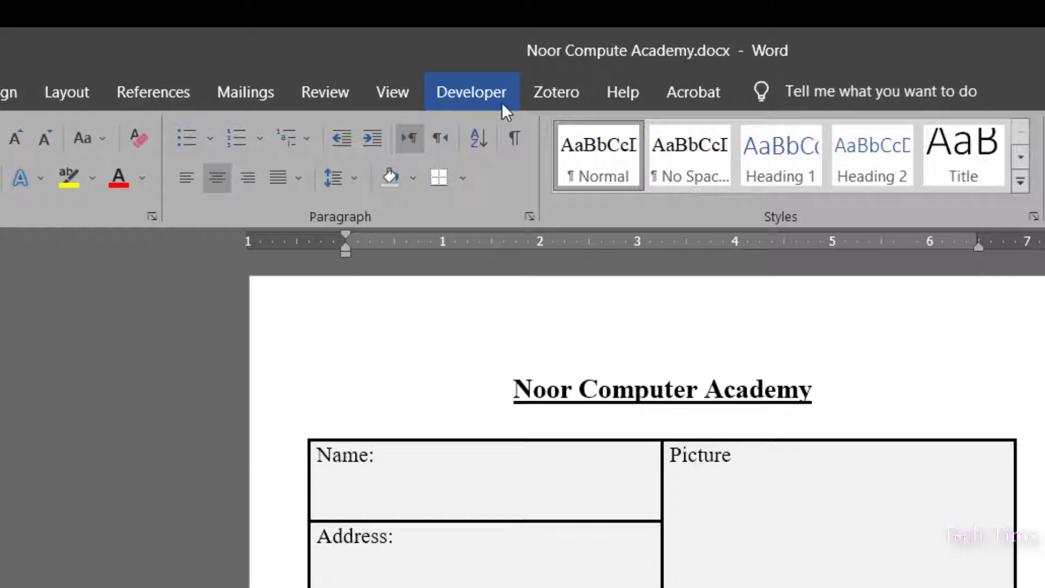
Insert a Plain Text Content Control after 'Name:' and open its Properties
left_click(478, 93)
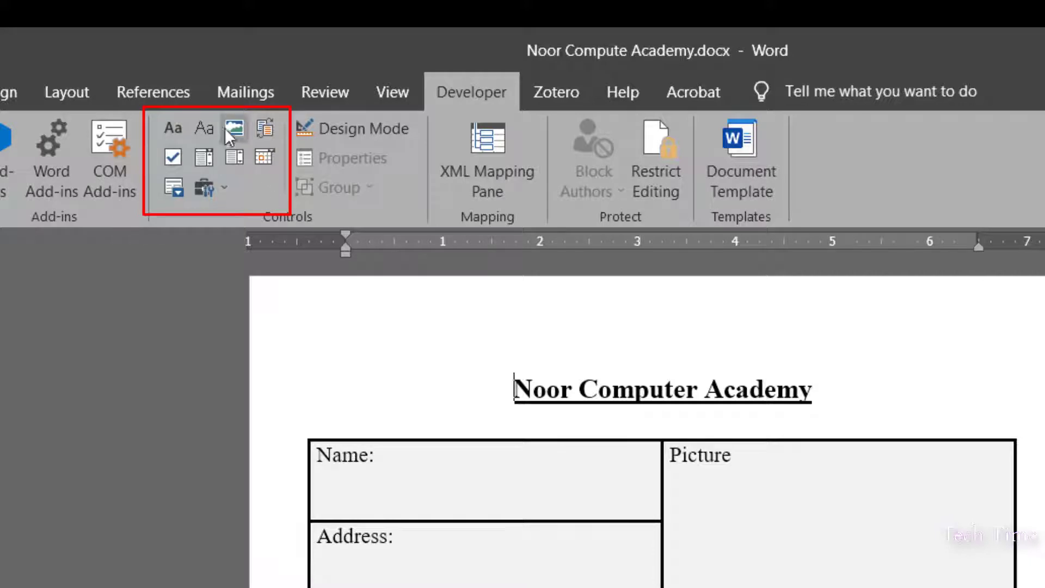
left_click(389, 455)
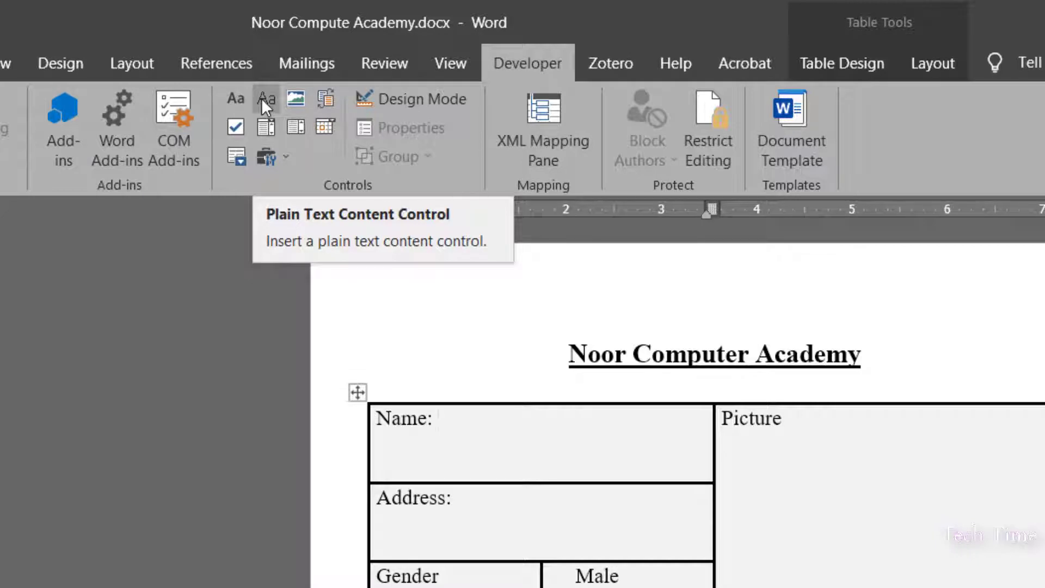
left_click(262, 98)
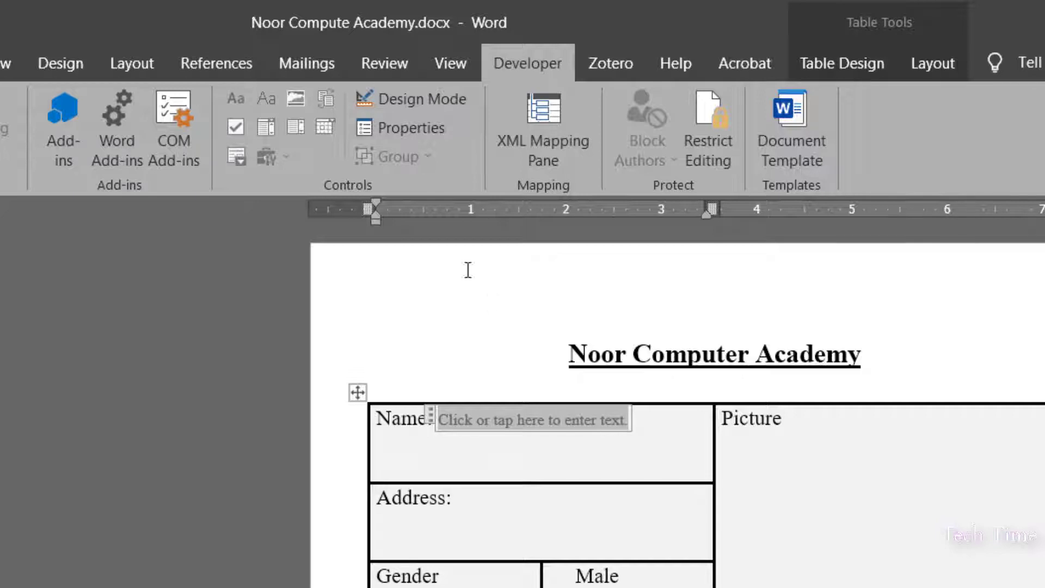
left_click(416, 126)
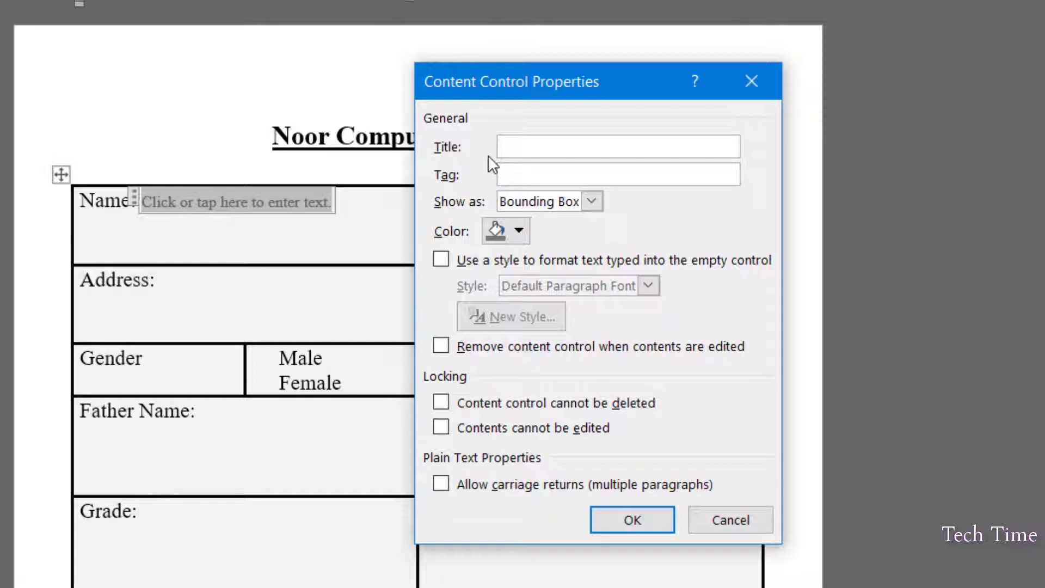
Set the Name field's Show as option to Start/End Tag
left_click(591, 200)
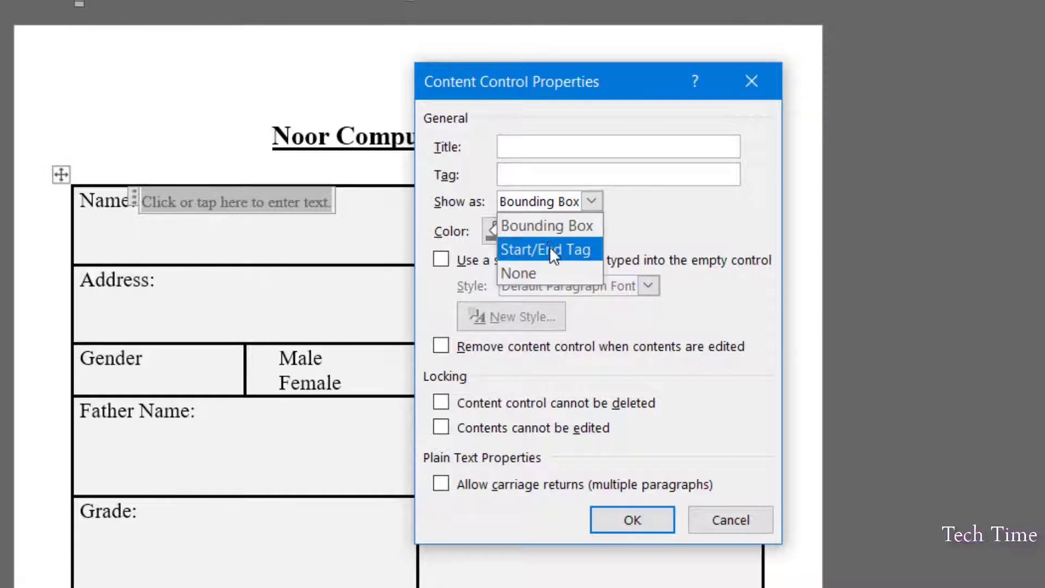
left_click(550, 249)
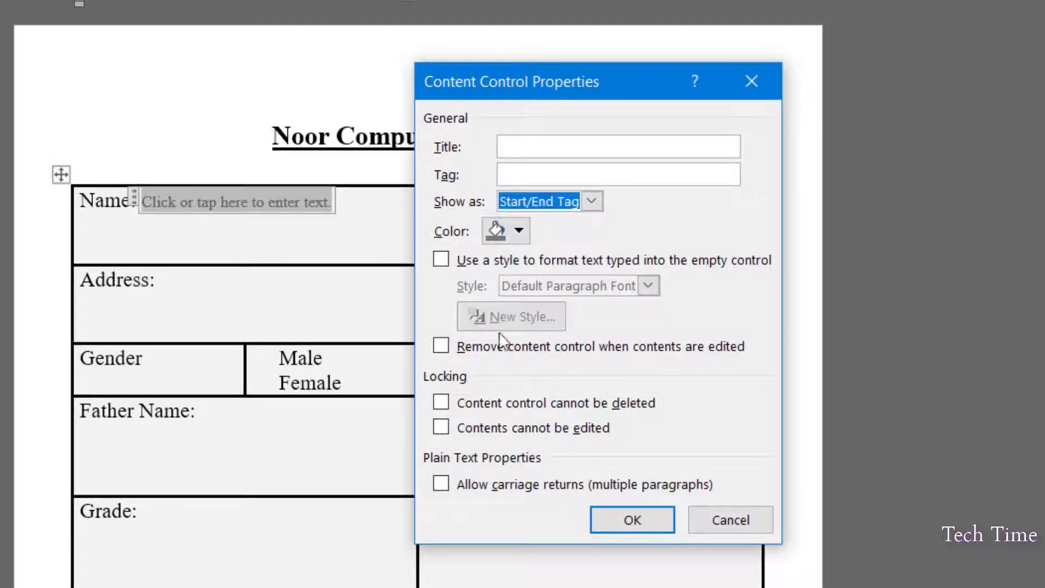
left_click(633, 520)
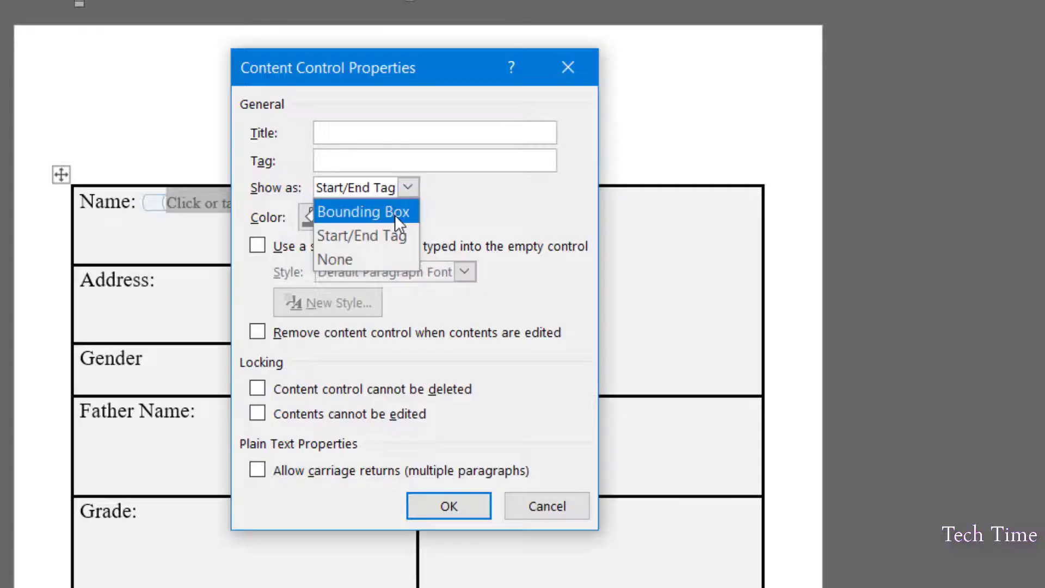
Switch the Name field back to Bounding Box with default colour and confirm
left_click(394, 215)
left_click(339, 216)
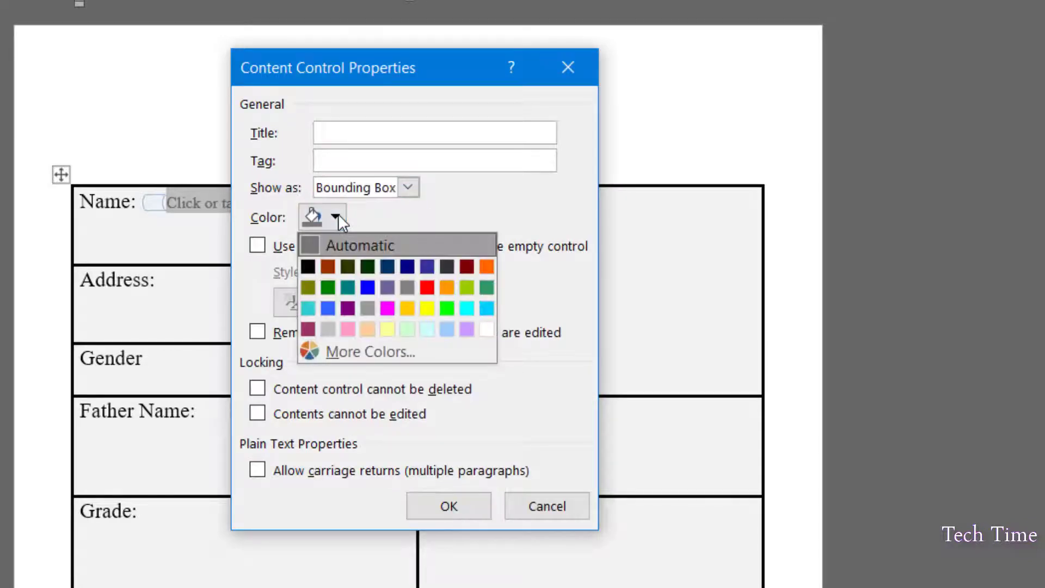
left_click(518, 360)
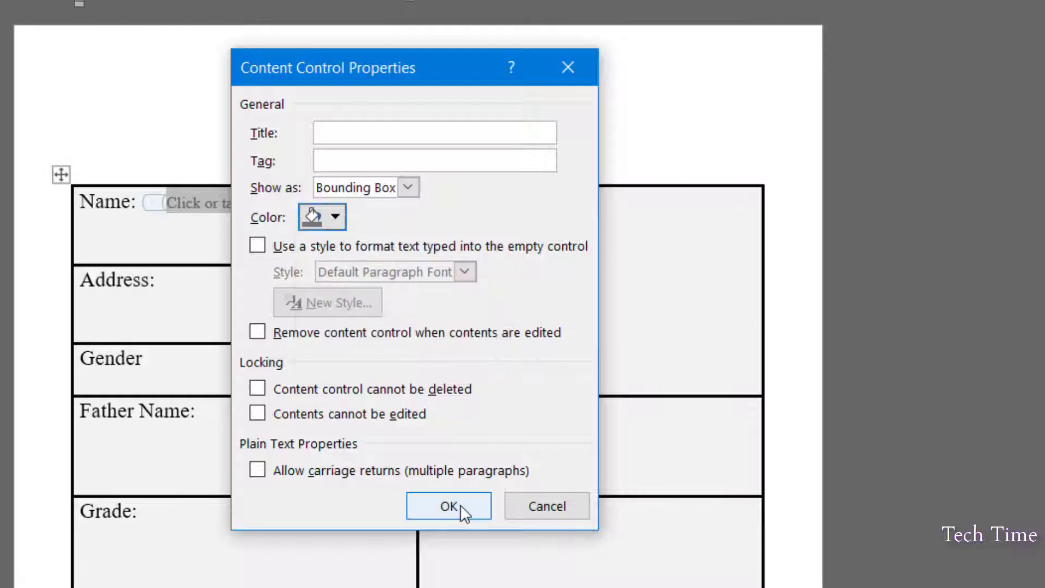
left_click(459, 506)
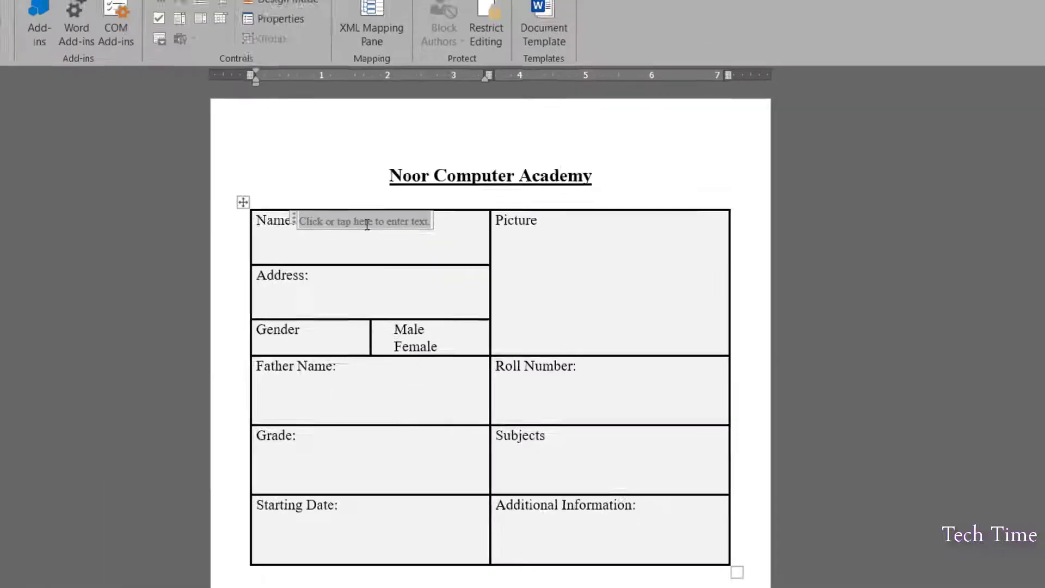
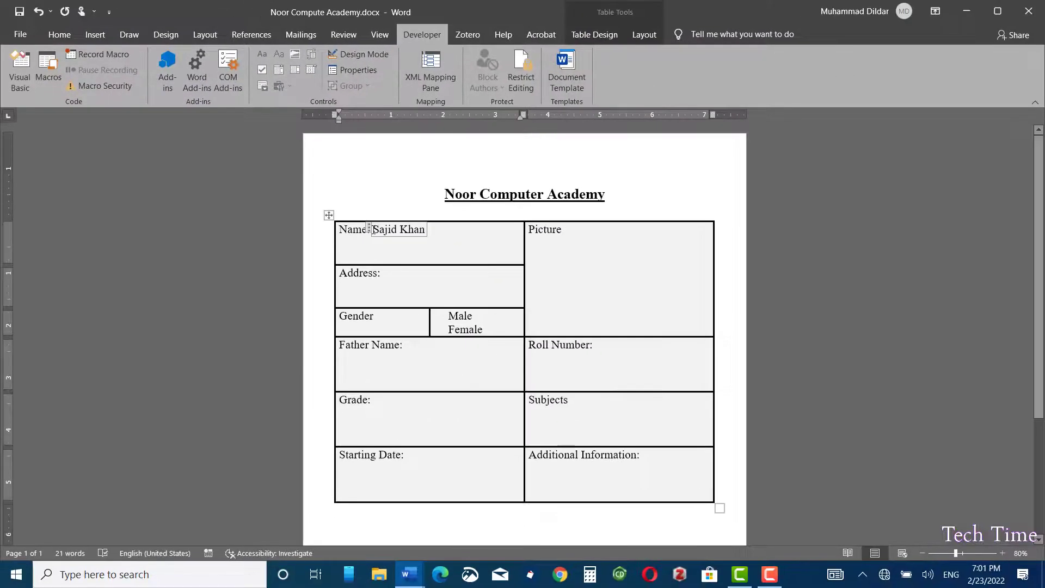
Type a sample student name and insert a rich text field after 'Address:'
left_click(385, 277)
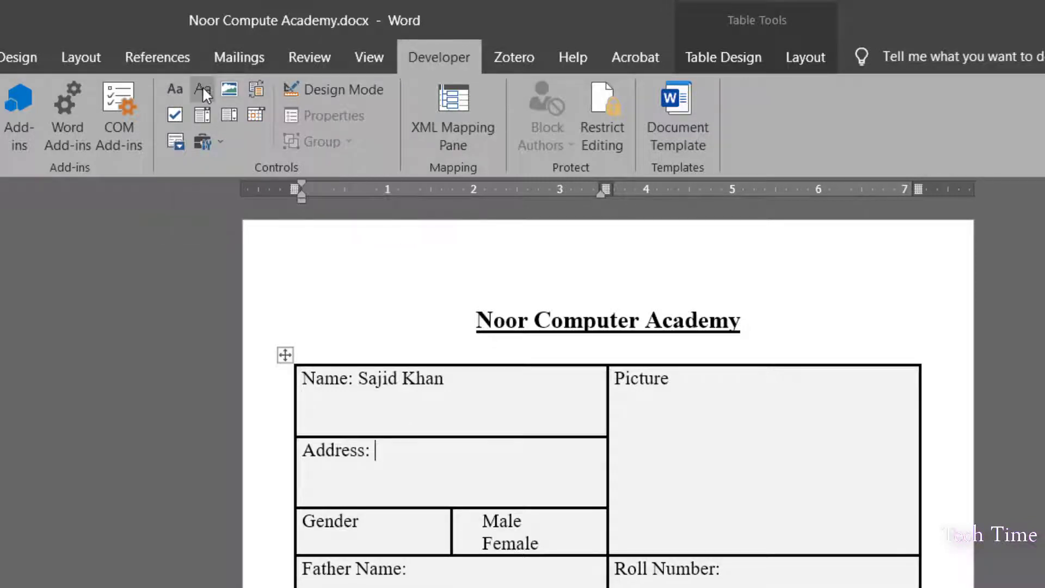
left_click(175, 88)
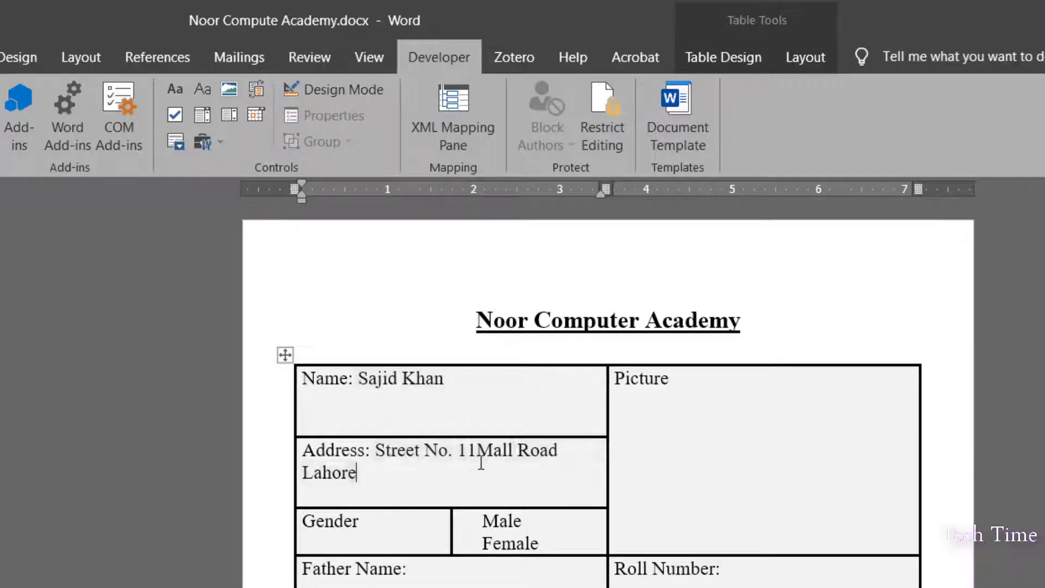
left_click(482, 452)
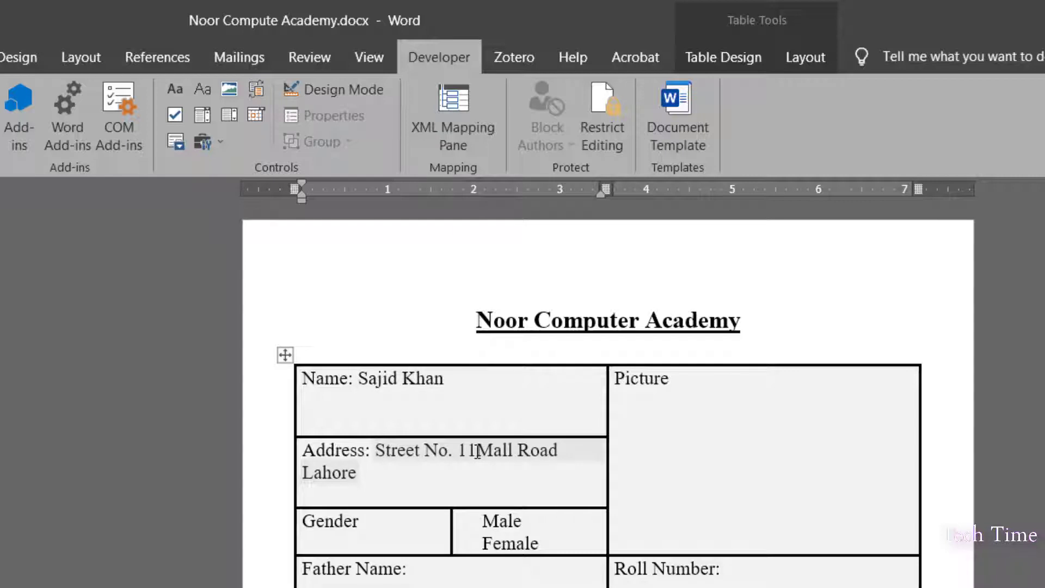
Apply red font colour to the sample name and to the words 'Street No'
left_click(403, 378)
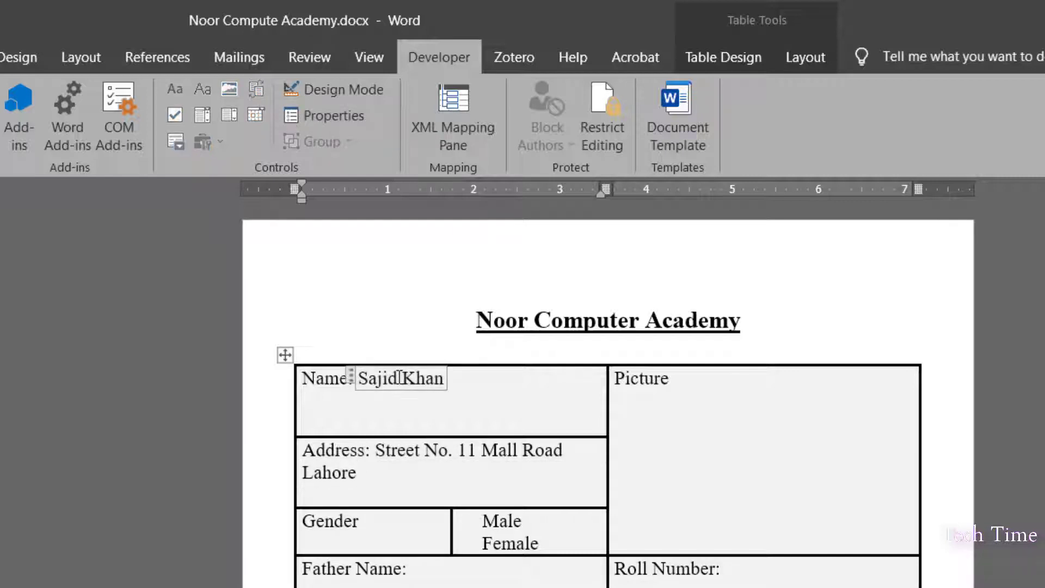
double_click(384, 375)
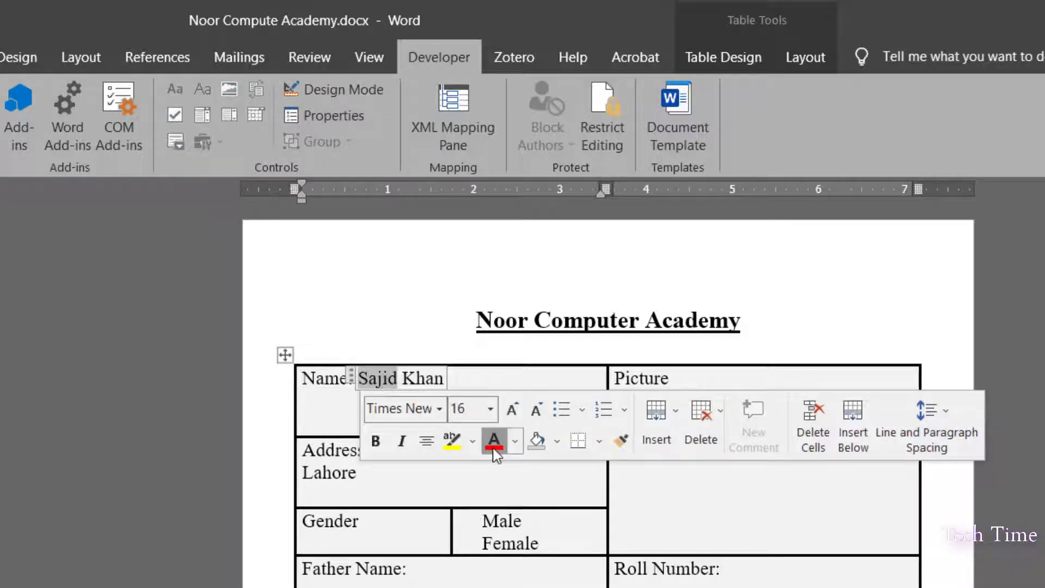
left_click(494, 442)
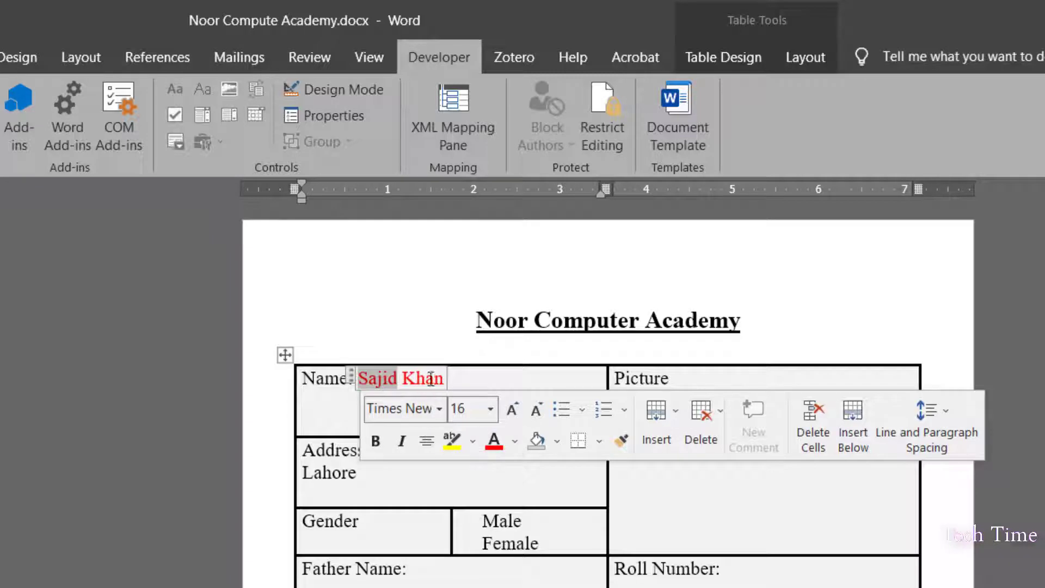
left_click(495, 381)
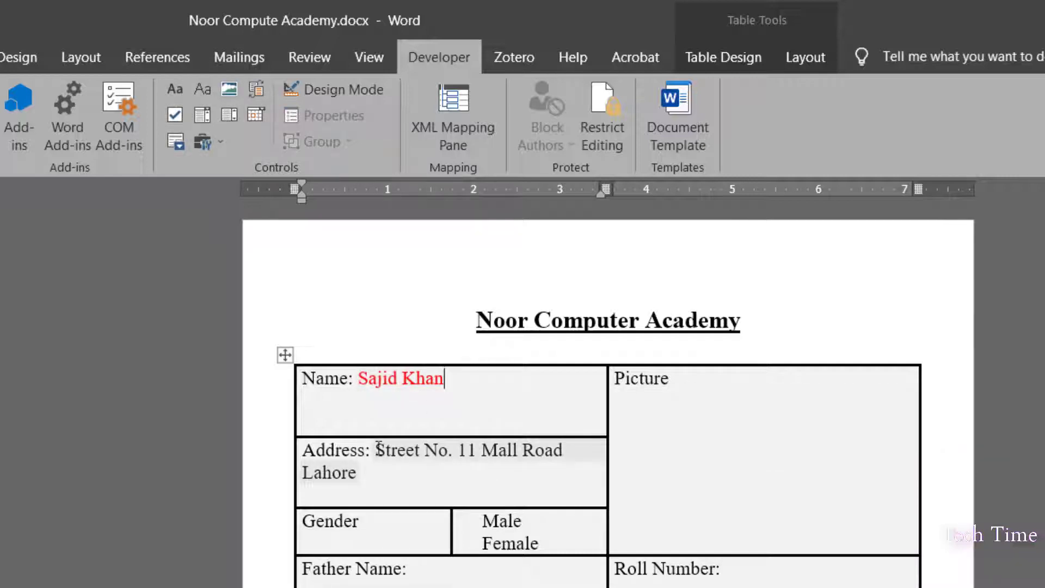
left_click_drag(377, 450, 450, 451)
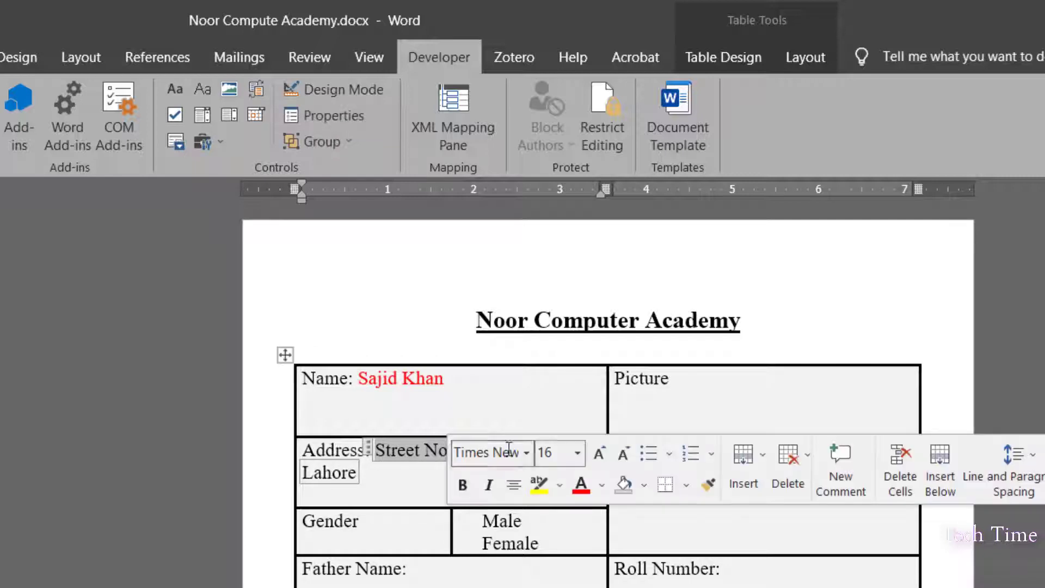
left_click(575, 485)
left_click(430, 461)
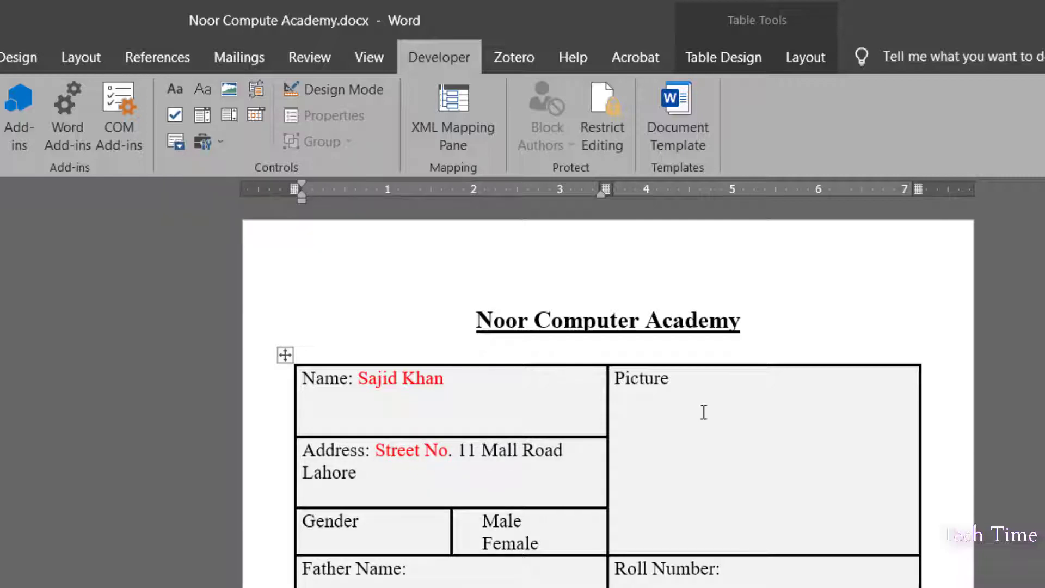
left_click(730, 433)
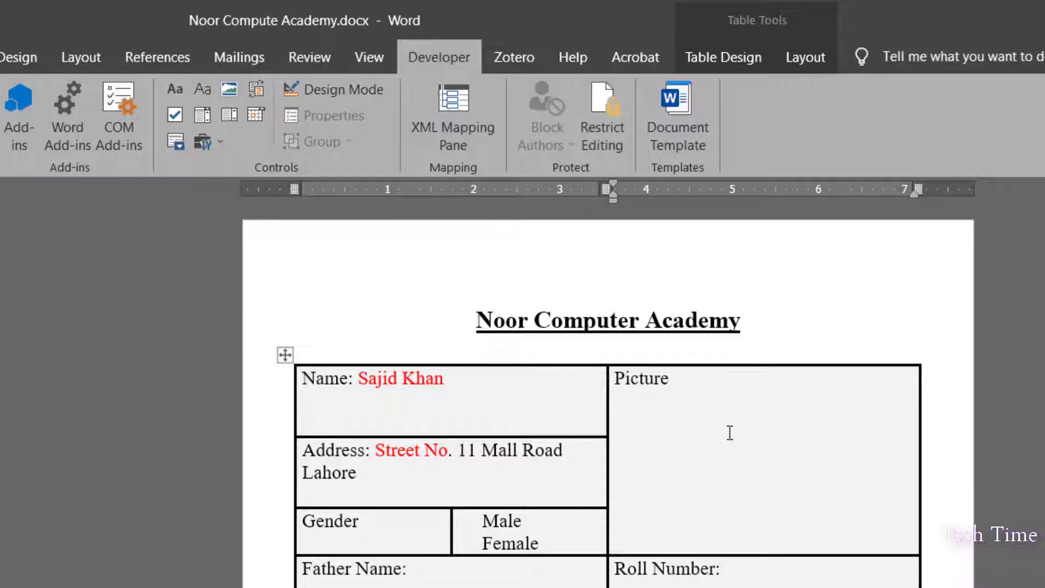
double_click(723, 431)
Add a Picture Content Control in the Picture cell and Check Box Content Controls before Male and Female
left_click(231, 87)
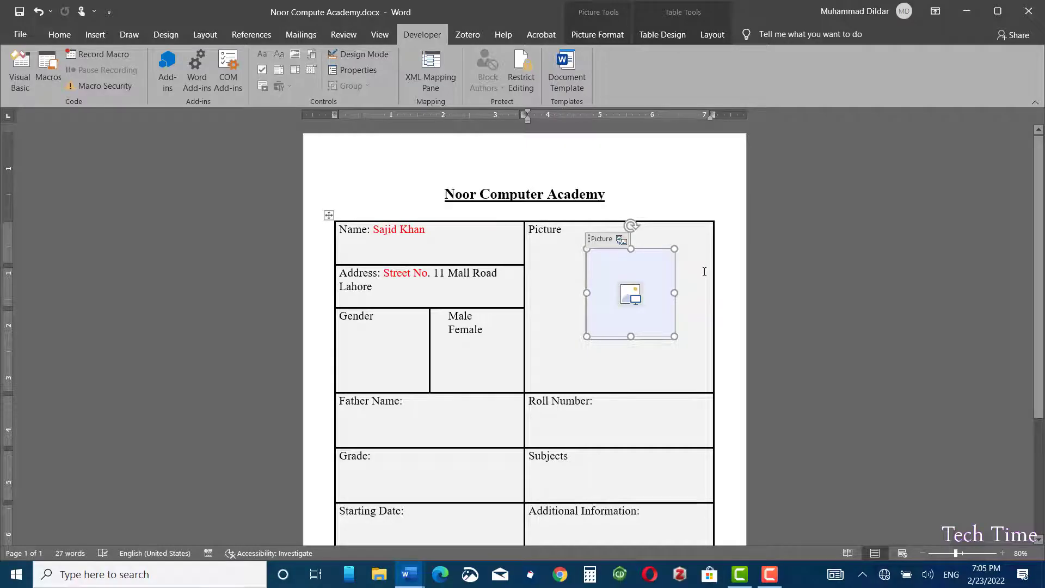
key("ctrl+z")
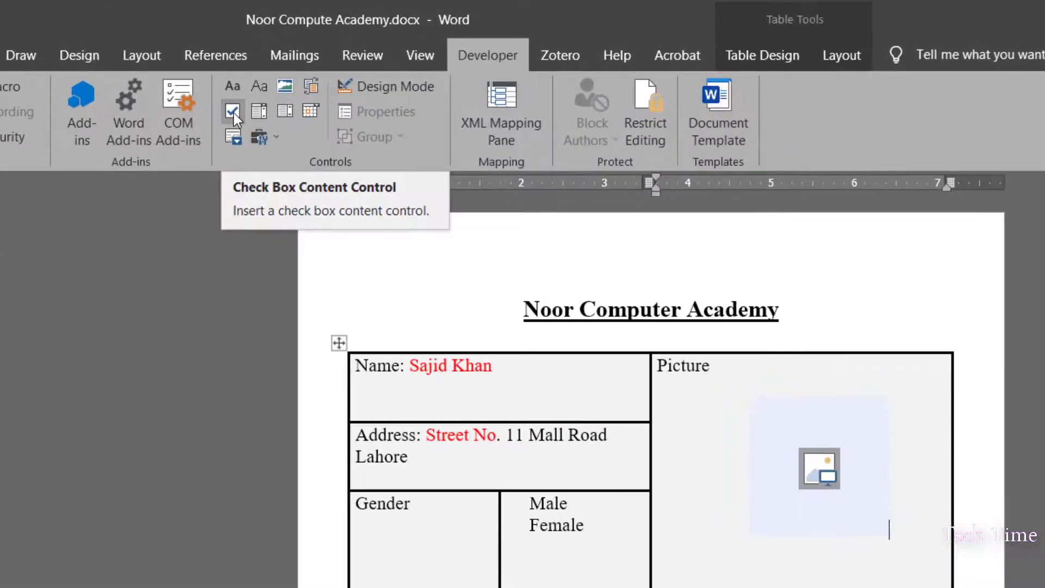
left_click(529, 502)
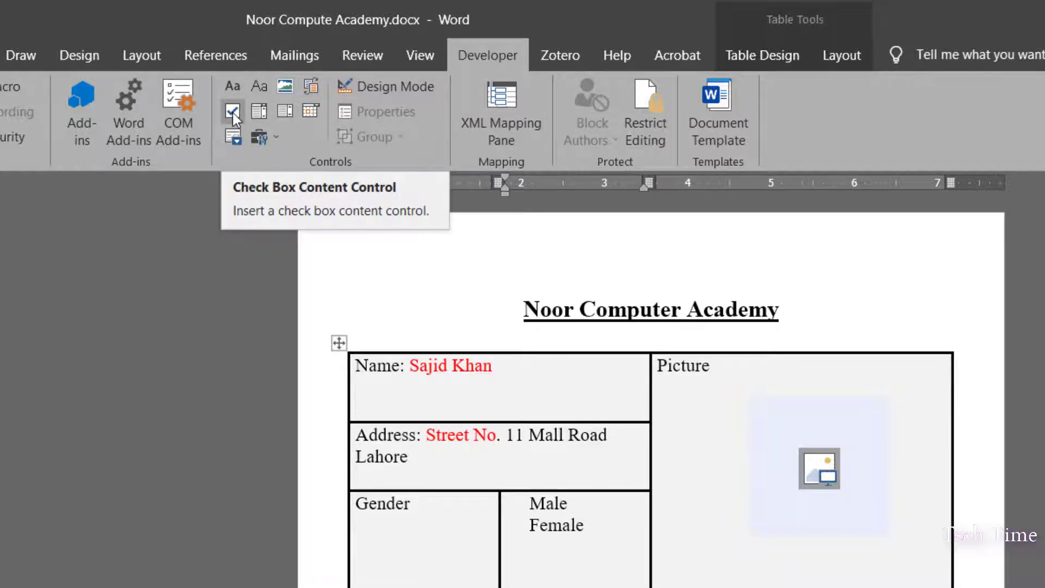
left_click(233, 113)
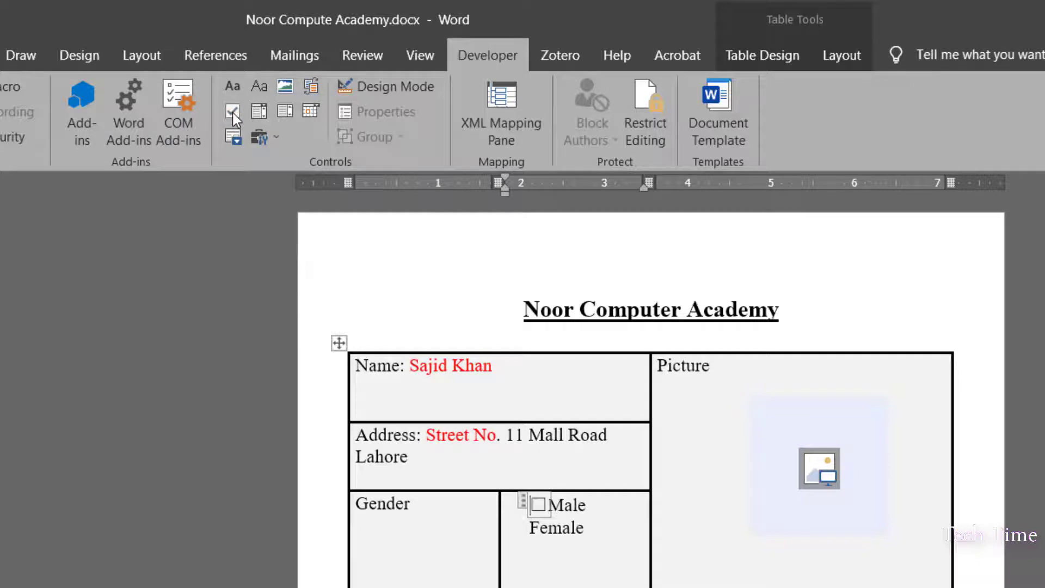
left_click(531, 527)
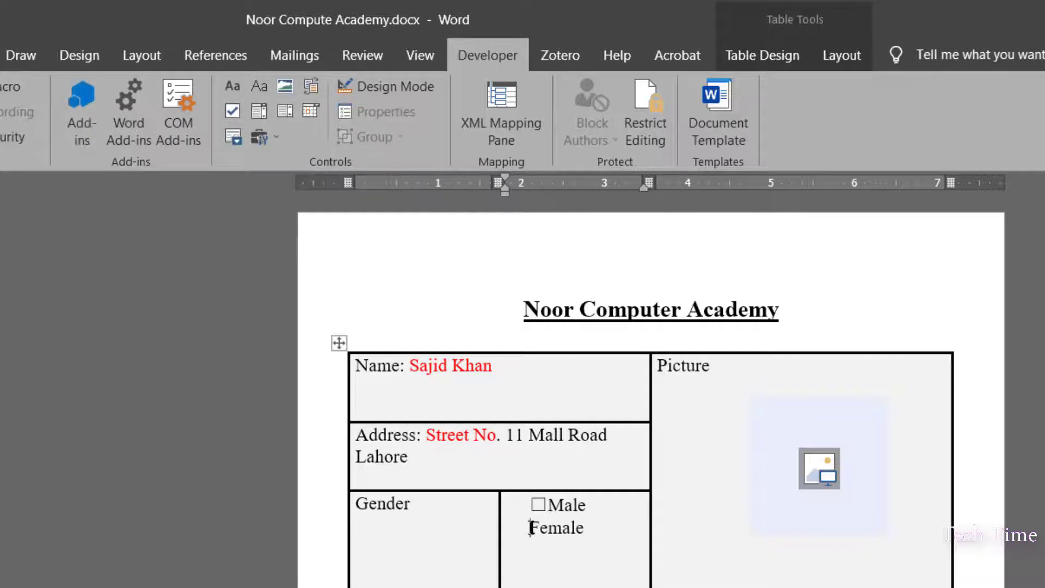
left_click(233, 112)
left_click(563, 574)
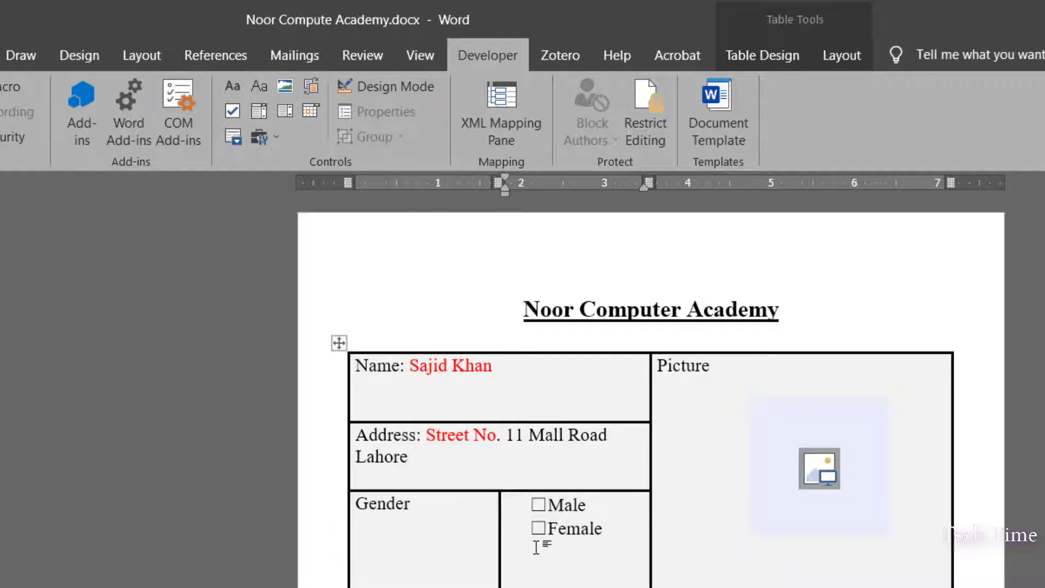
scroll(474, 477, "down", 3)
left_click(474, 477)
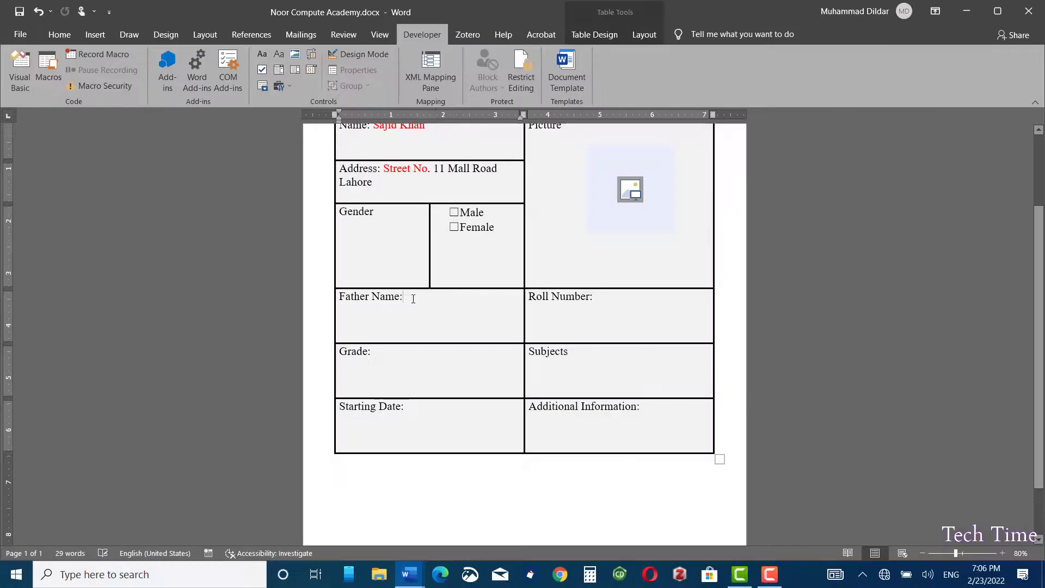
Insert Plain Text Content Controls after 'Father Name:' and 'Roll Number:'
left_click(279, 57)
left_click(599, 300)
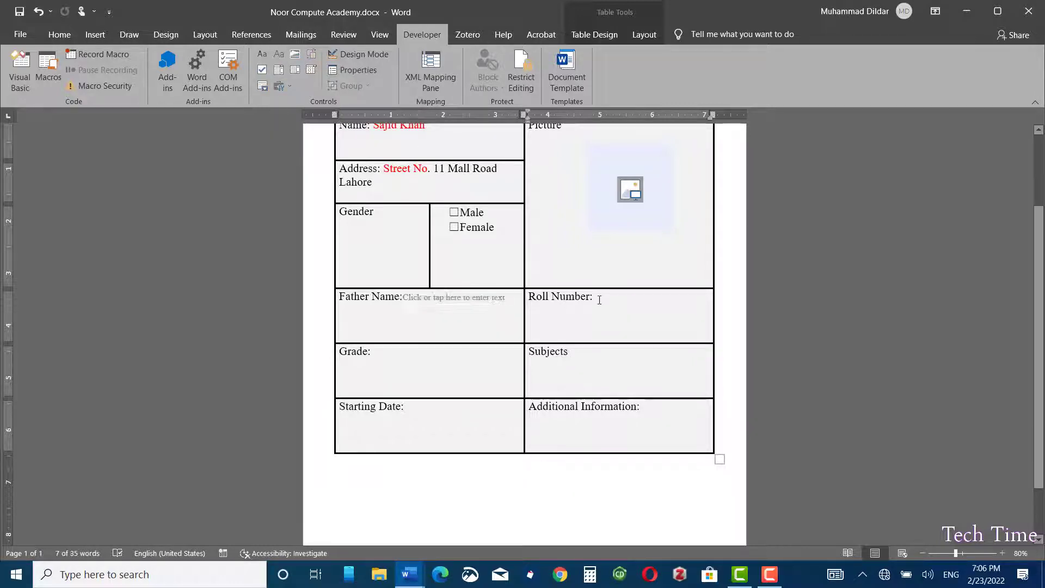
key("ctrl+y")
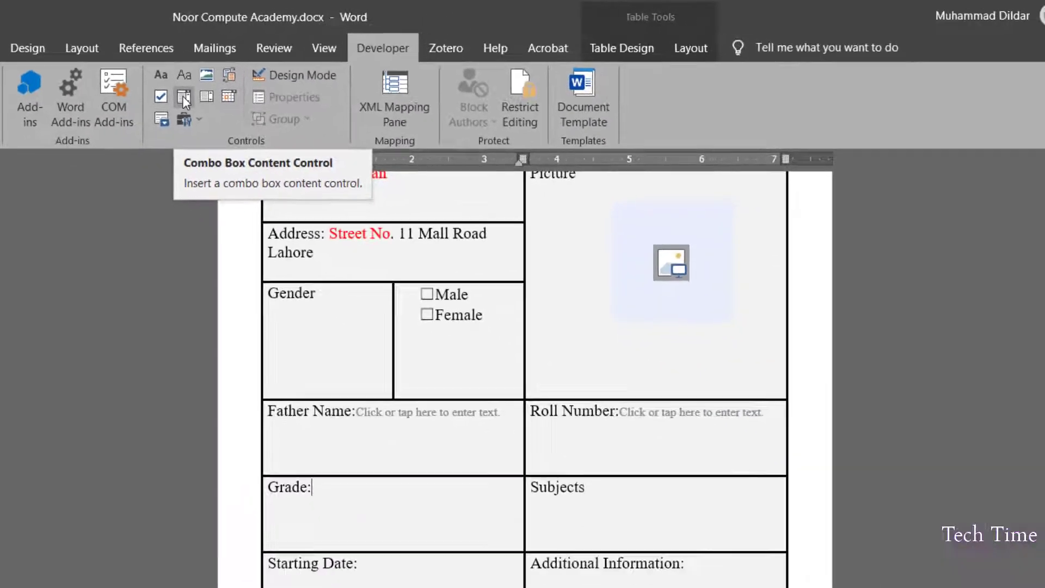
Insert a drop-down list in the Grade cell and add 9th and 11th choices
left_click(244, 129)
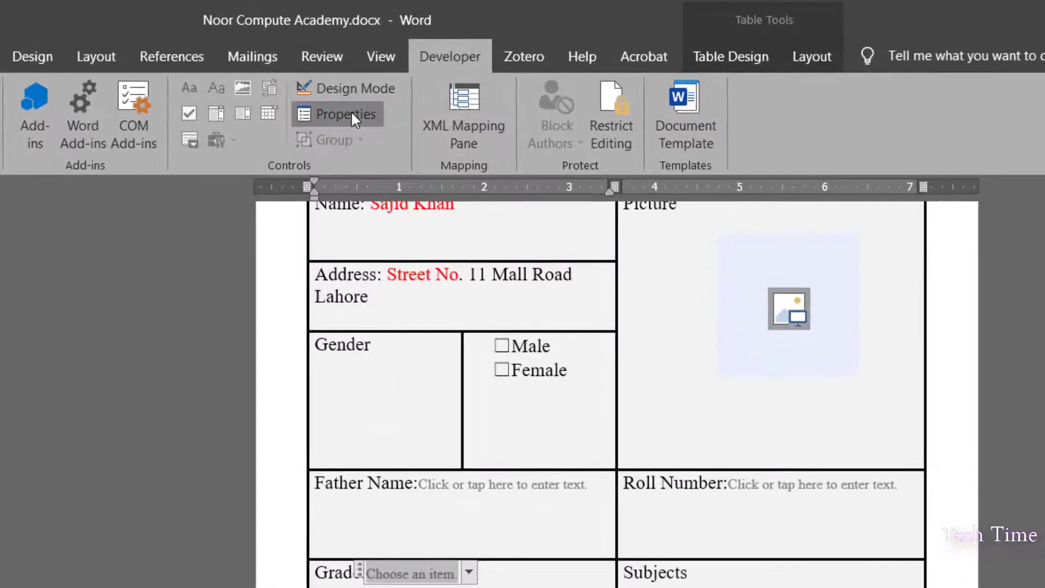
left_click(282, 91)
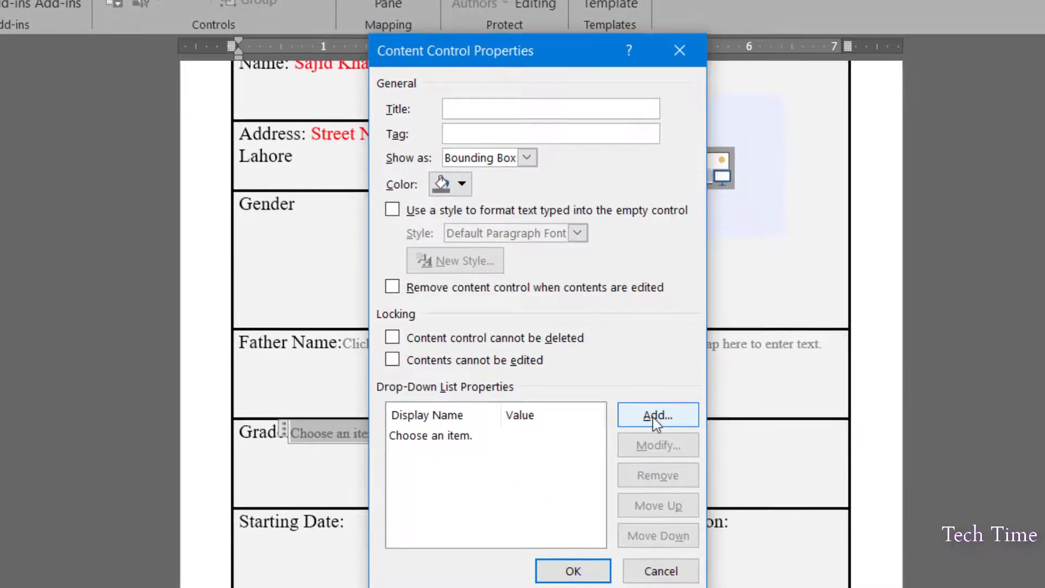
left_click(652, 417)
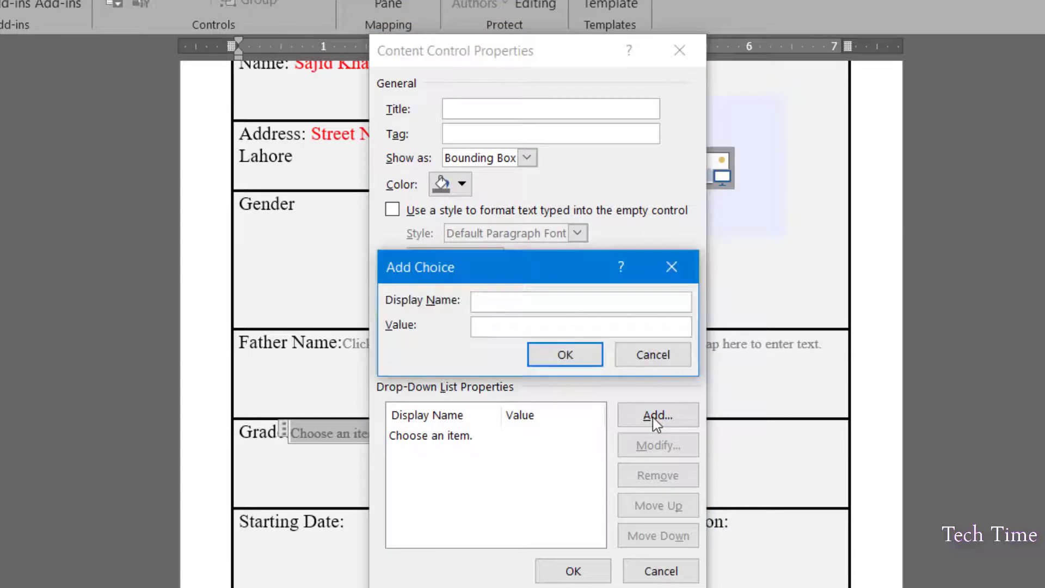
type("9th")
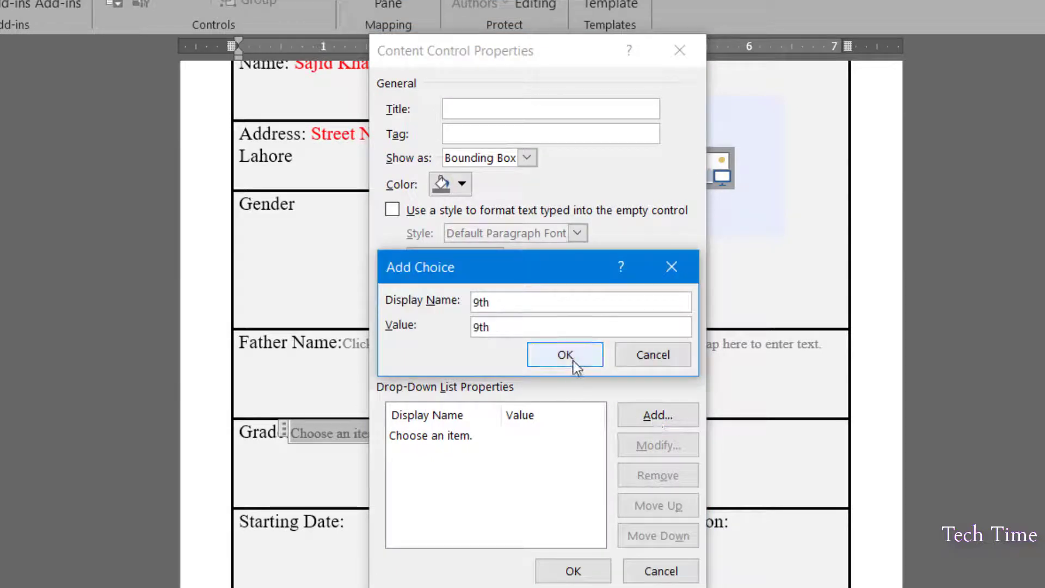
left_click(573, 361)
left_click(658, 415)
type("11th")
left_click(583, 358)
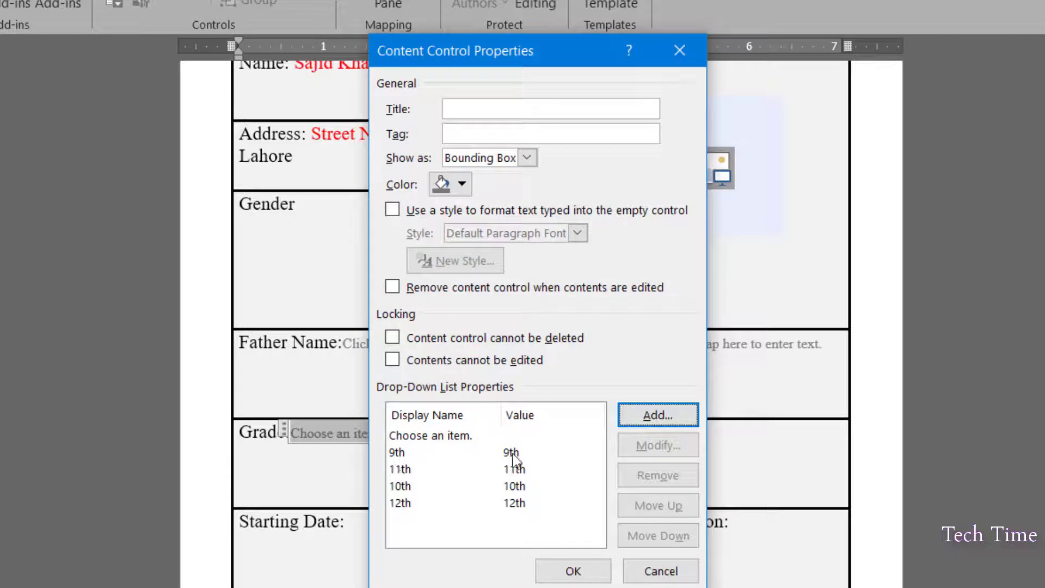
Move 10th above 11th, save the Grade list, and check its 9th–12th choices
left_click(514, 486)
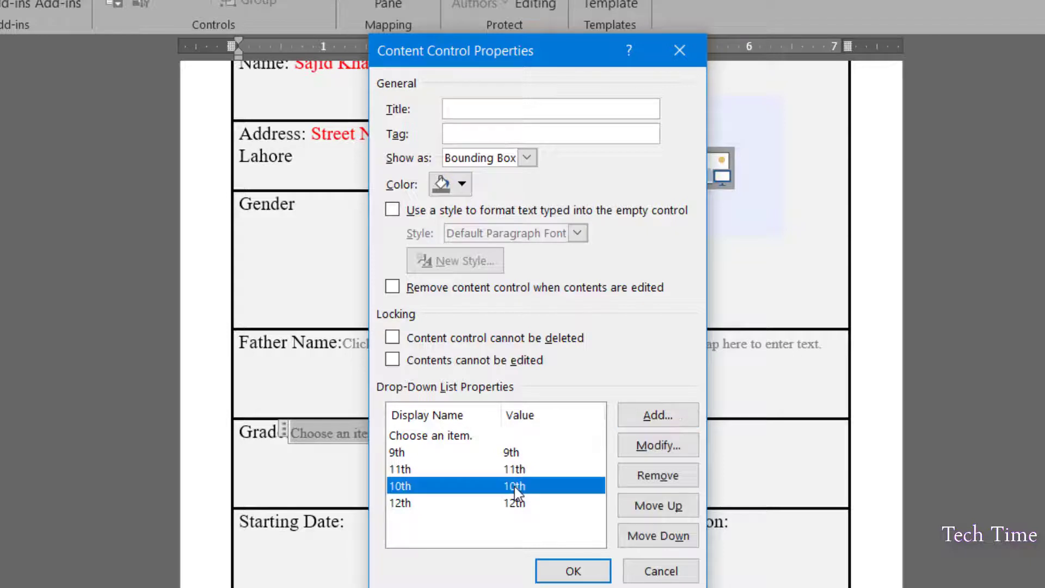
left_click(664, 508)
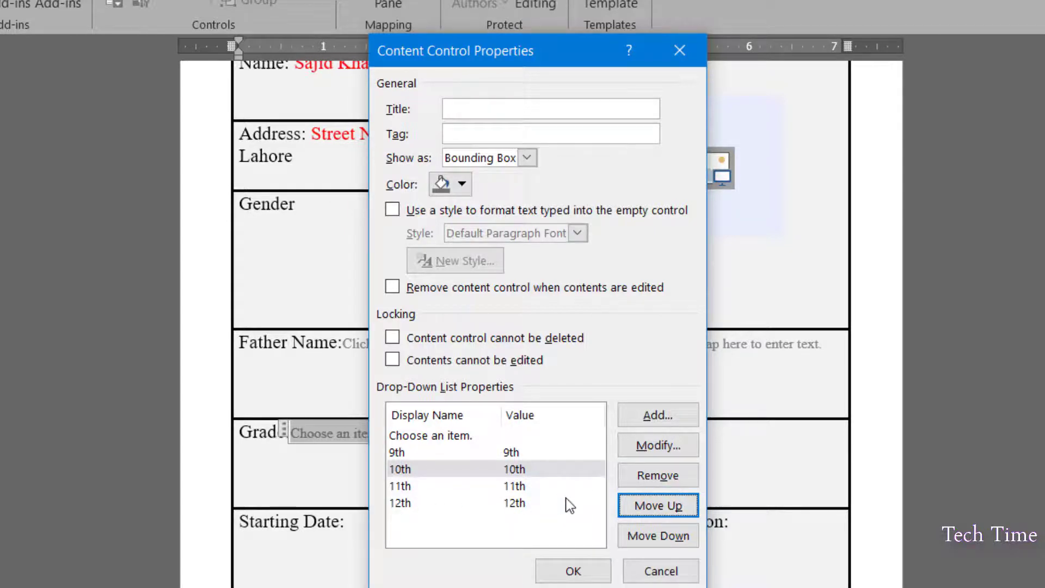
left_click(572, 570)
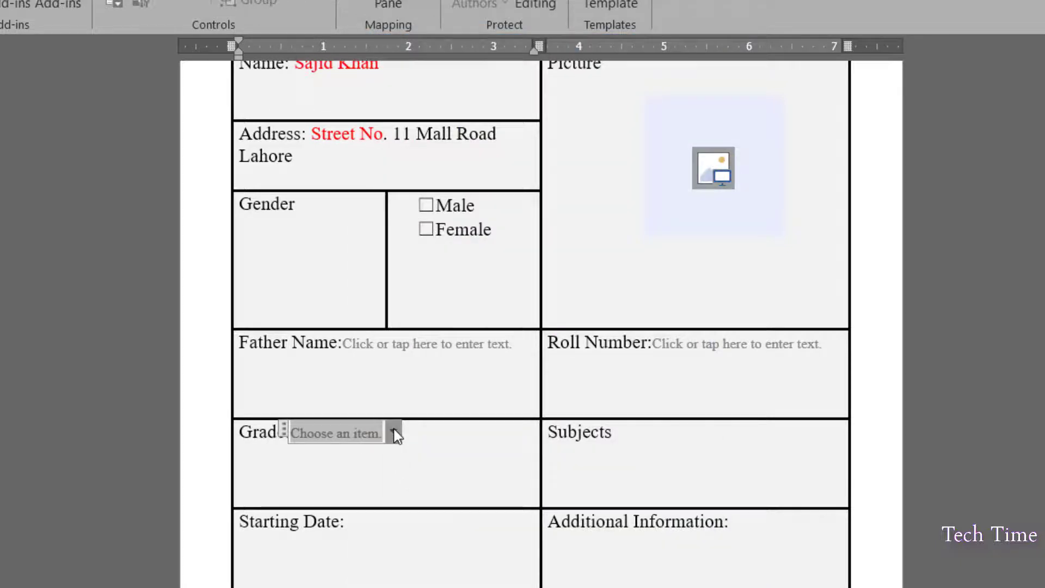
left_click(394, 430)
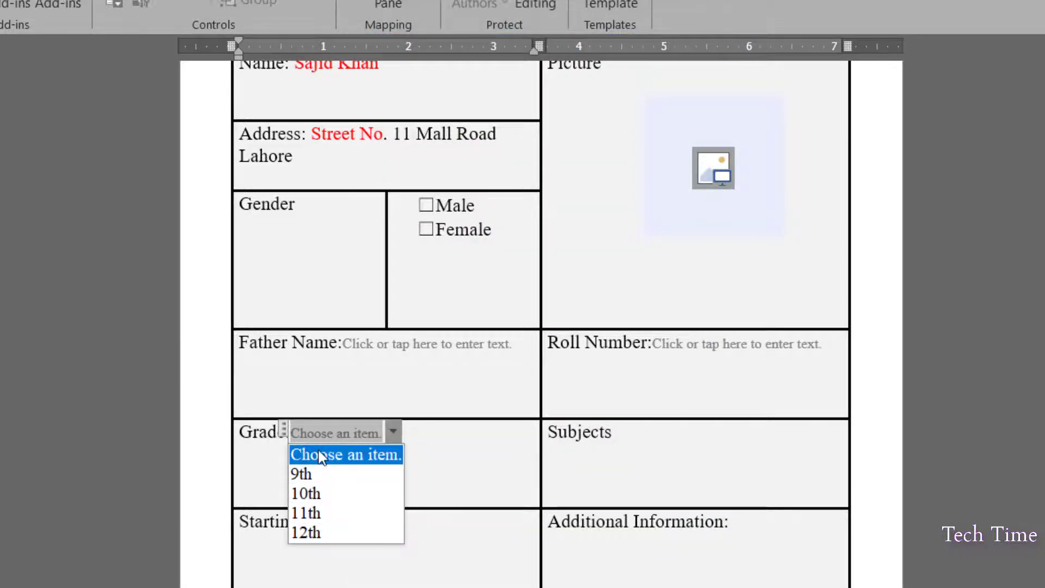
left_click(629, 434)
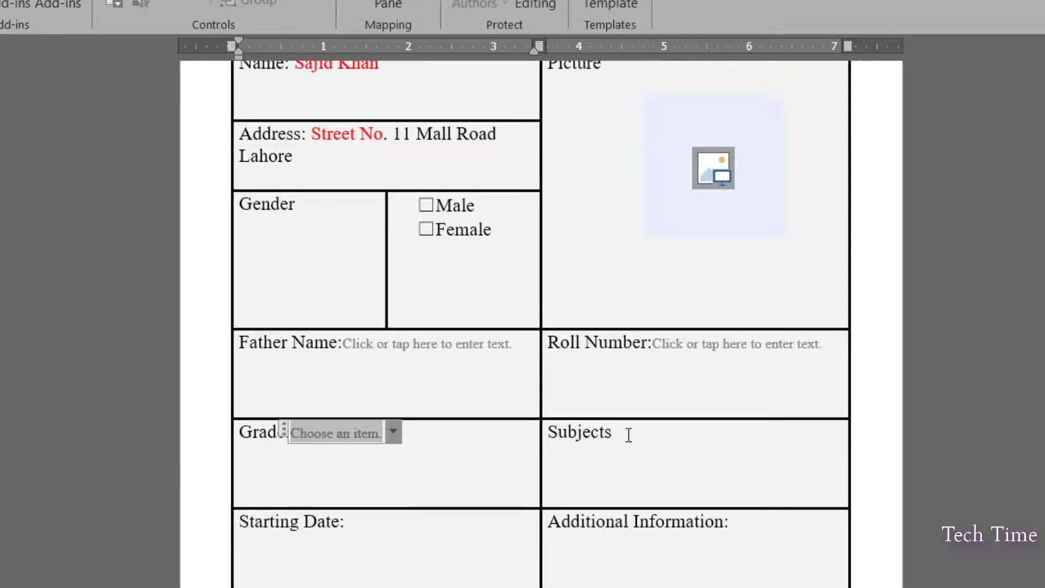
left_click(629, 434)
Add a colon after Subjects and a drop-down with Graphic Designing, Programming, Office Automation, Networking
type(":")
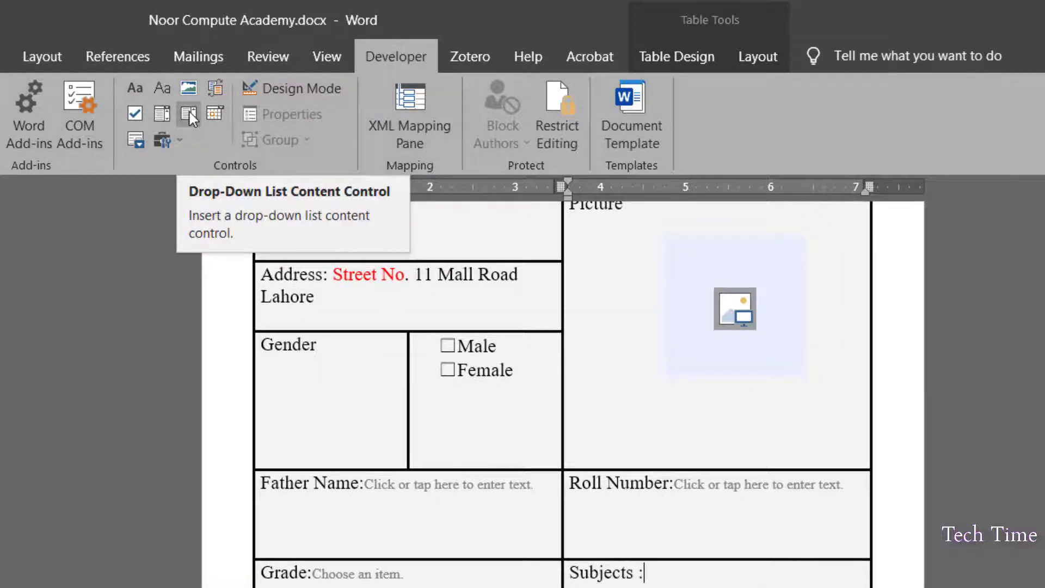
left_click(191, 116)
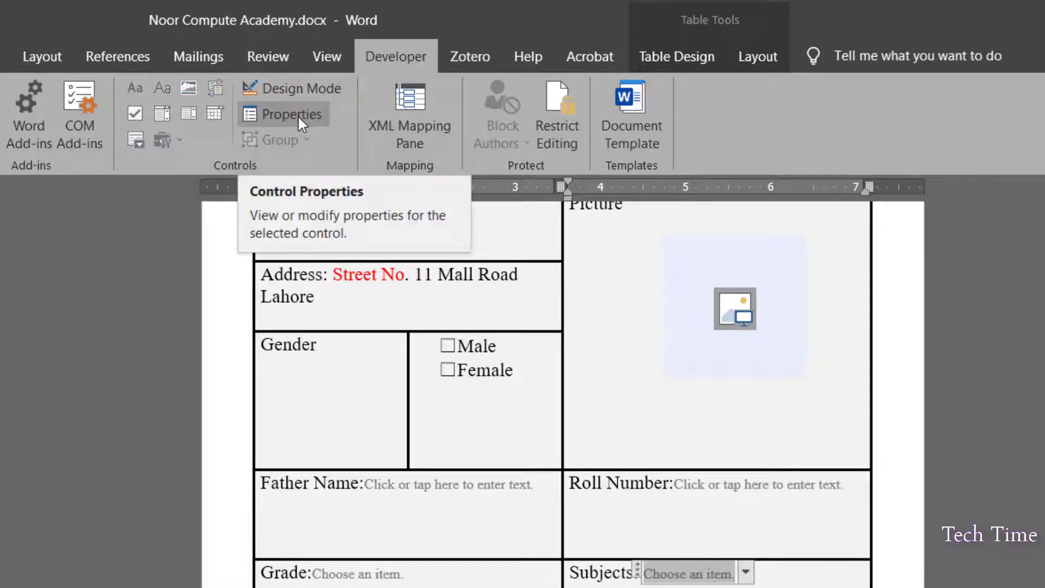
left_click(298, 115)
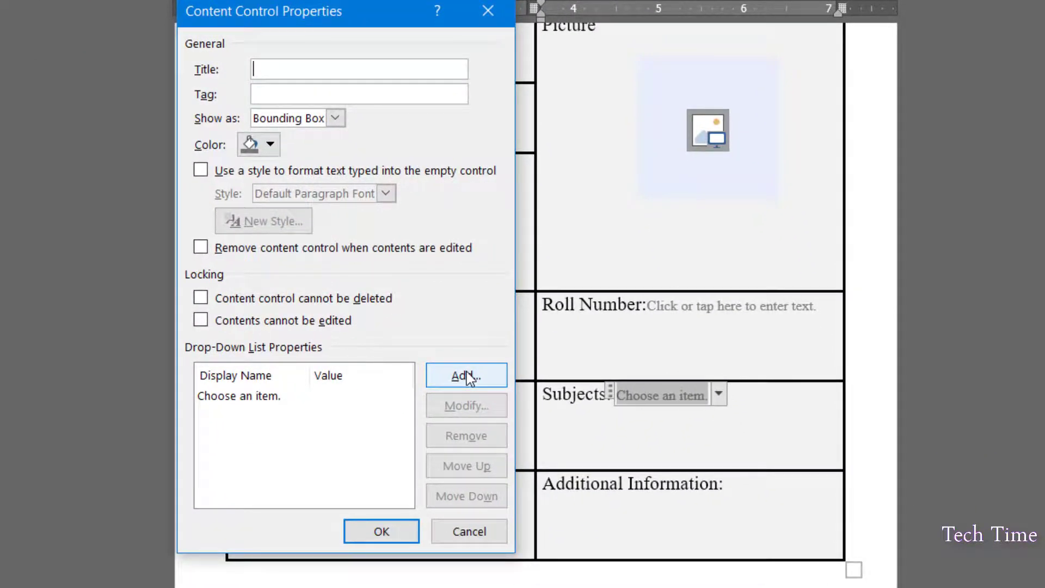
left_click(467, 375)
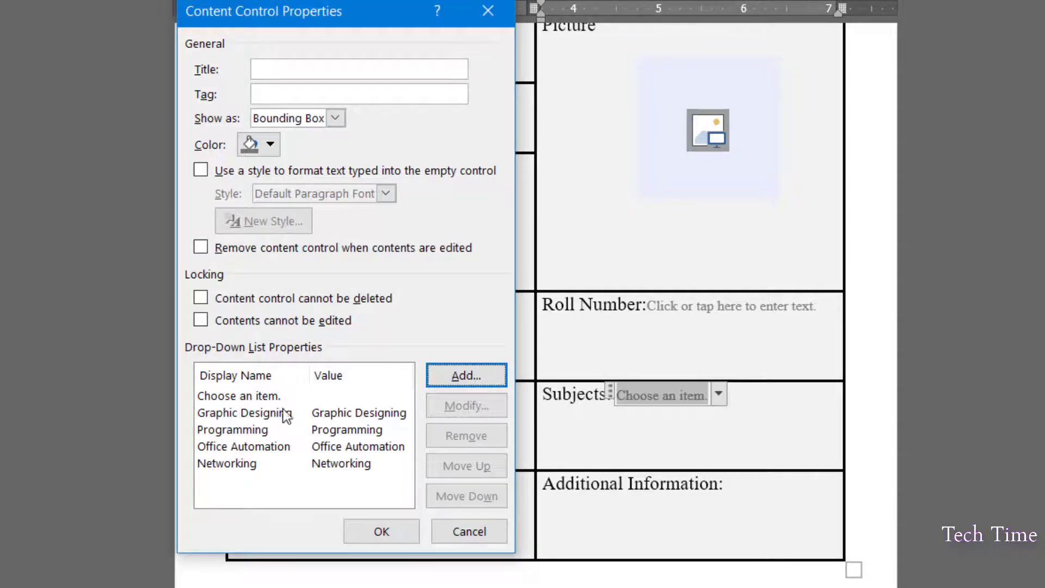
left_click(392, 535)
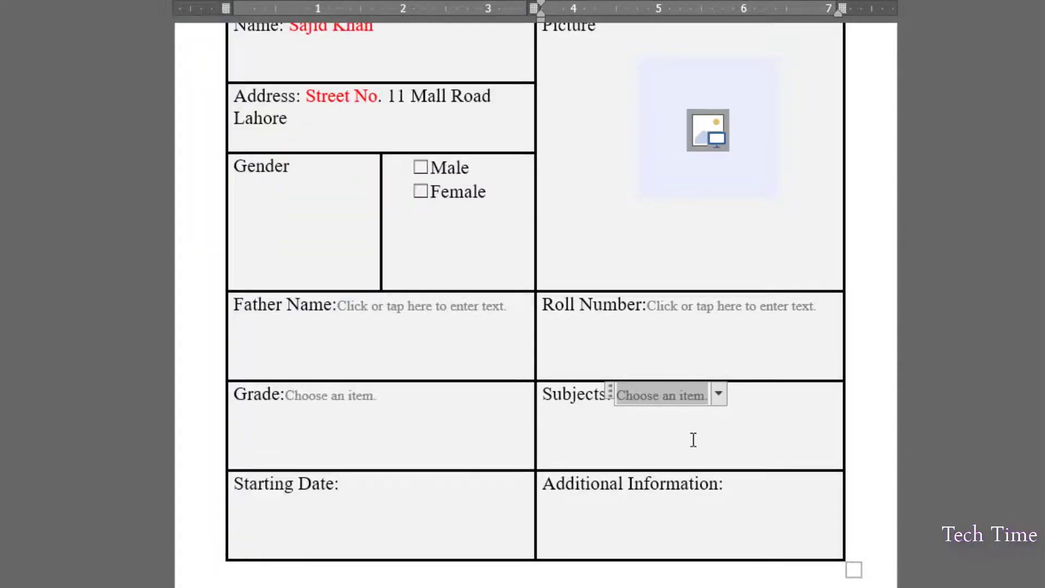
left_click(721, 393)
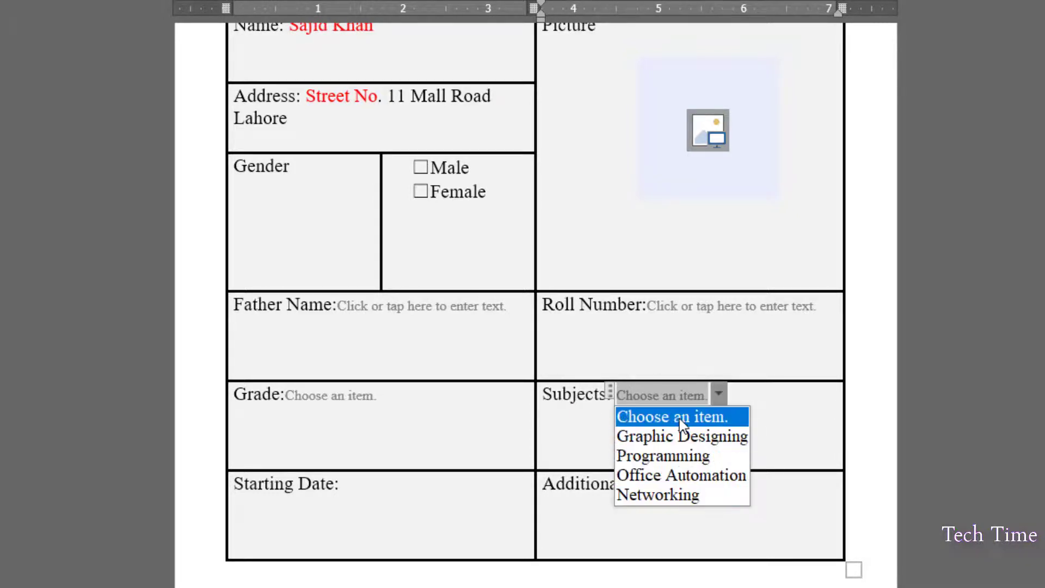
key("Escape")
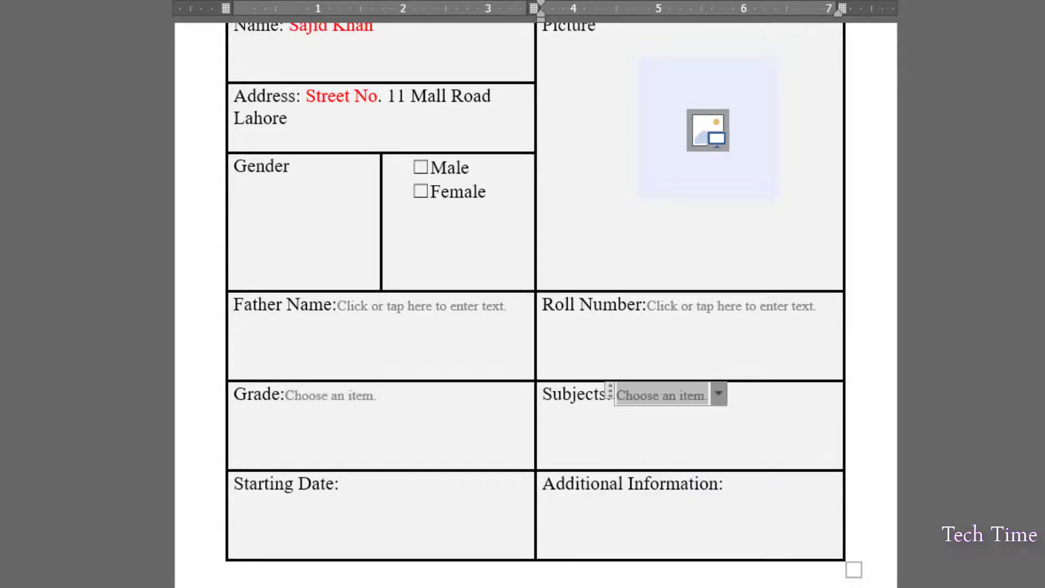
left_click(376, 396)
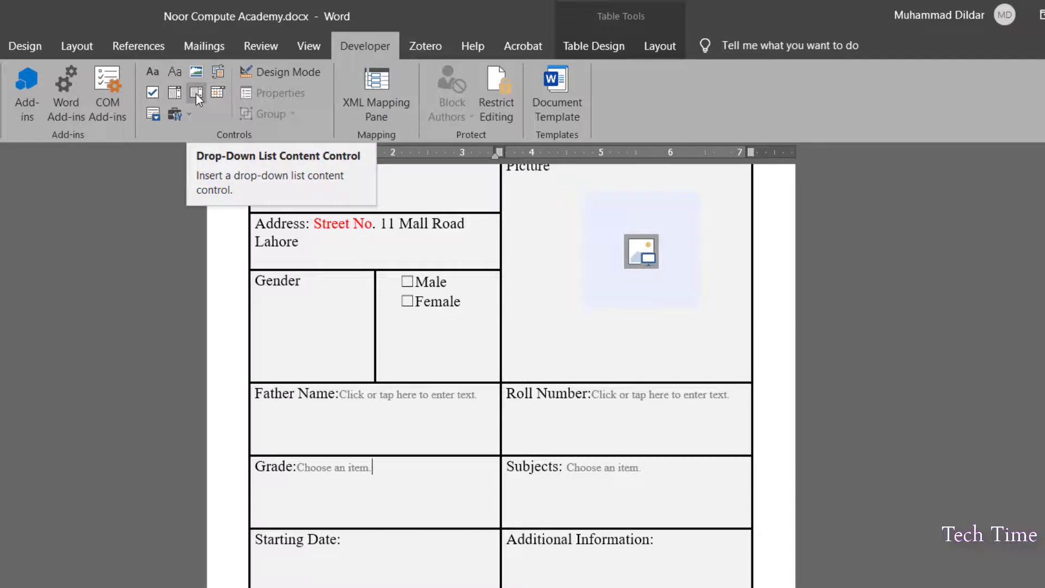
Pick 9th in the Grade list and edit it to read 8th
left_click(339, 467)
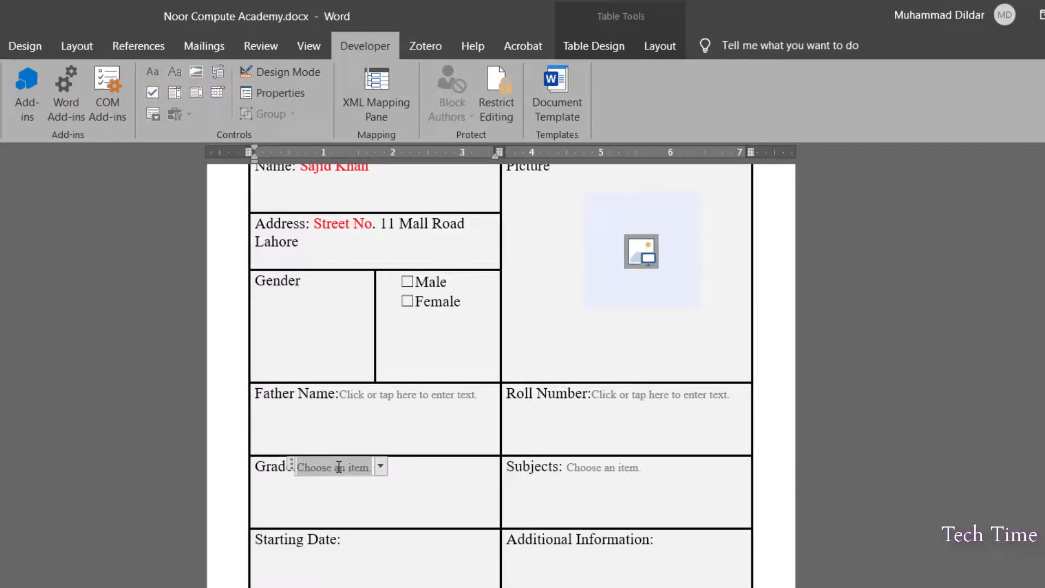
left_click(339, 467)
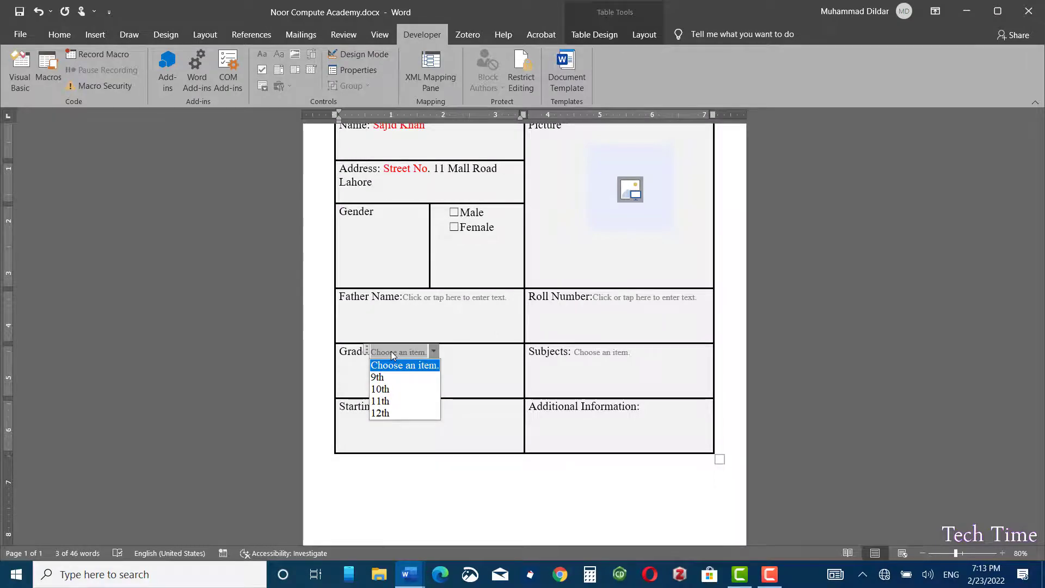
left_click(388, 382)
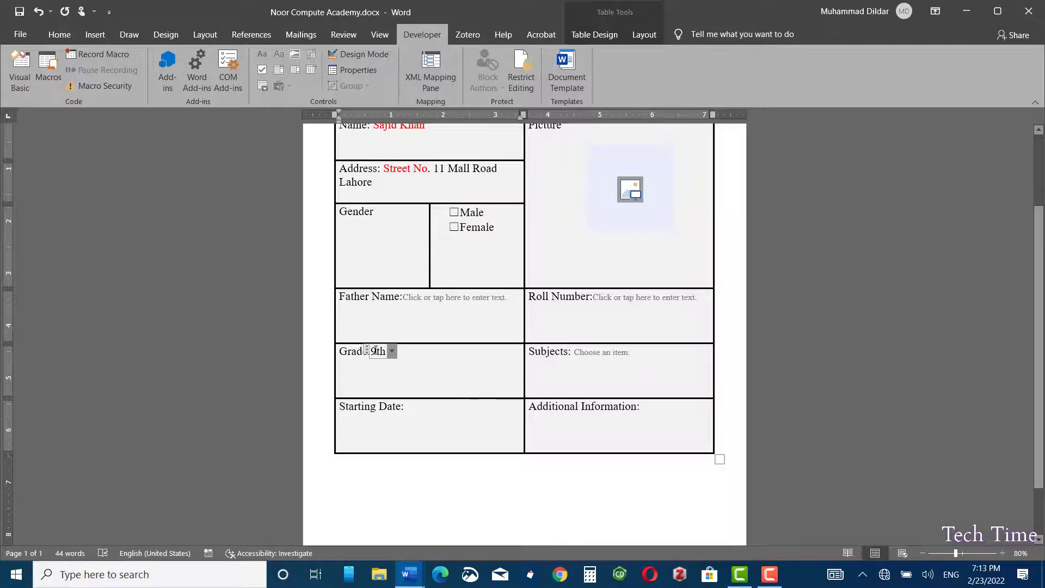
key("BackSpace")
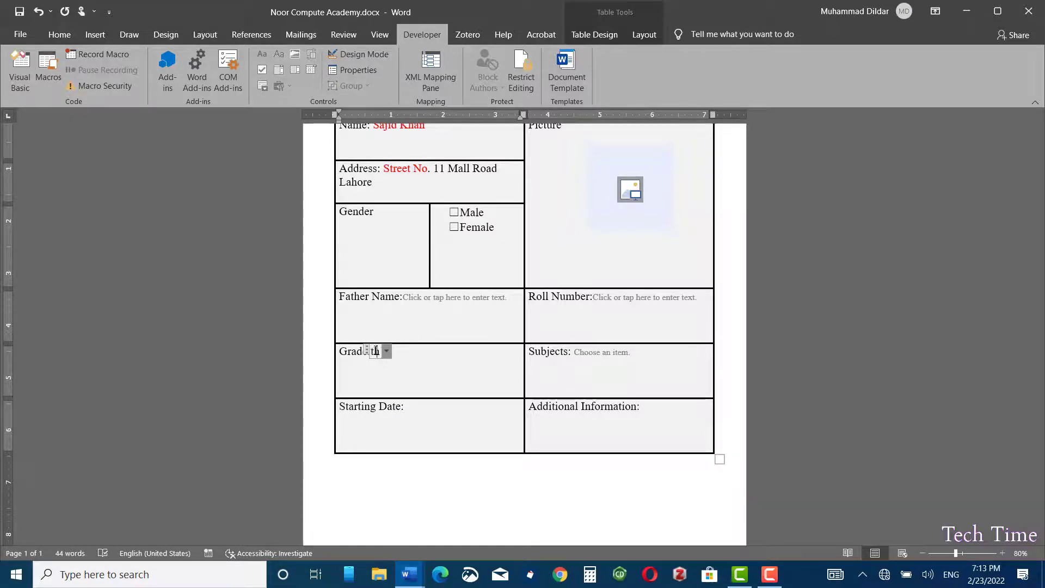
type("8")
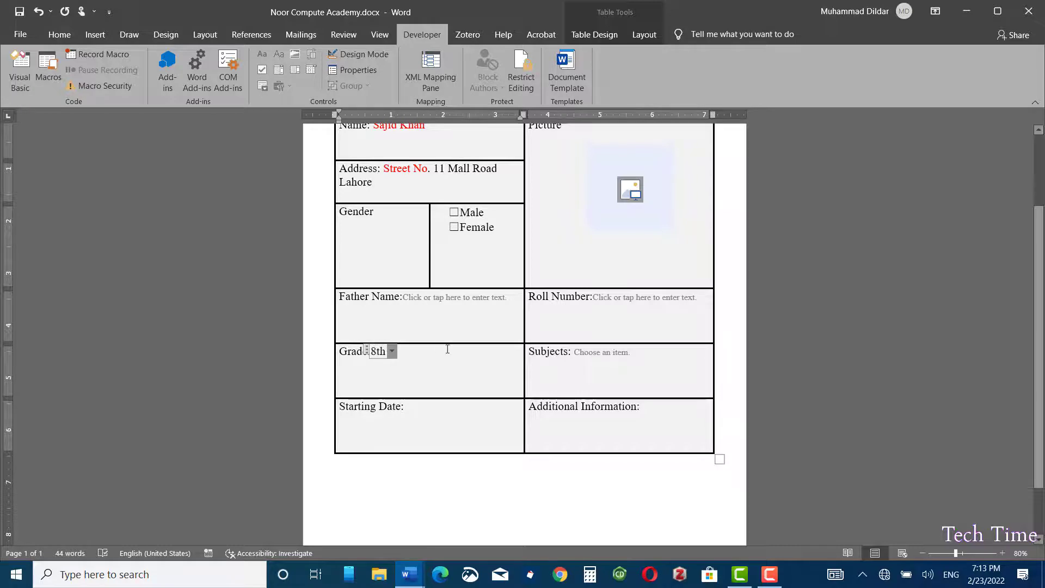
left_click(387, 364)
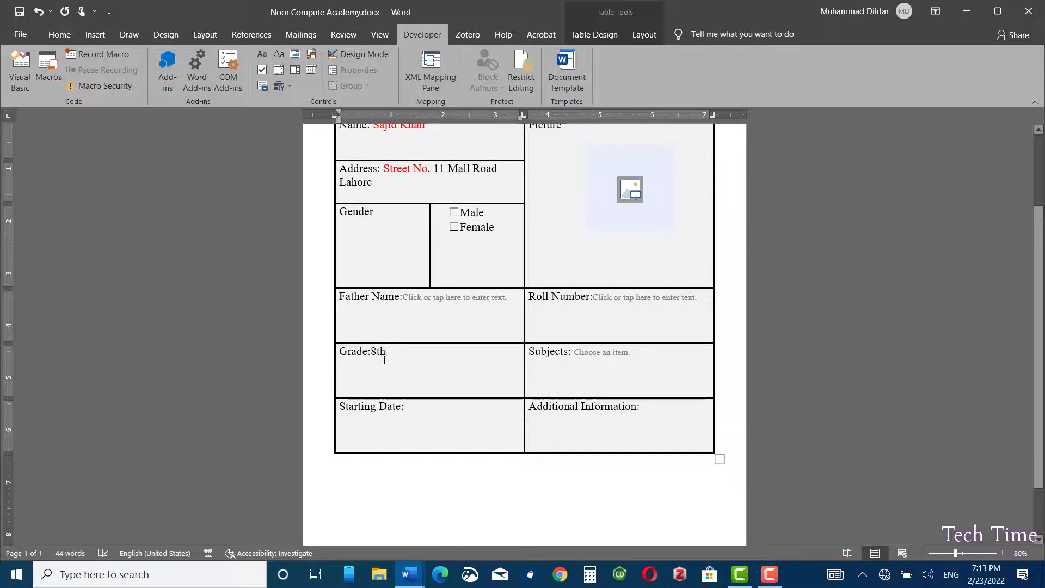
Choose Graphic Designing in Subjects and confirm its text cannot be deleted
left_click(594, 353)
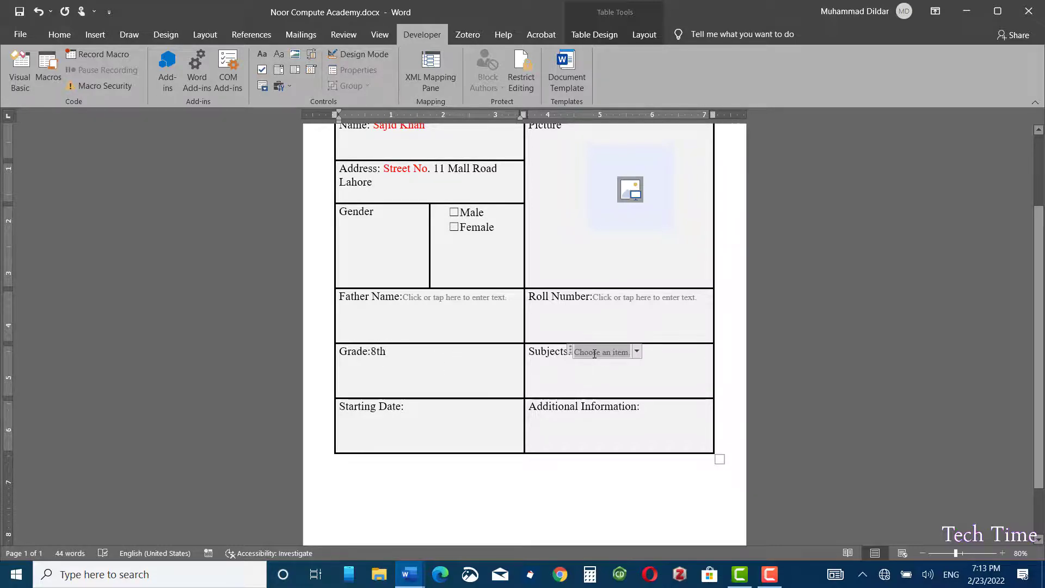
left_click(635, 352)
left_click(619, 383)
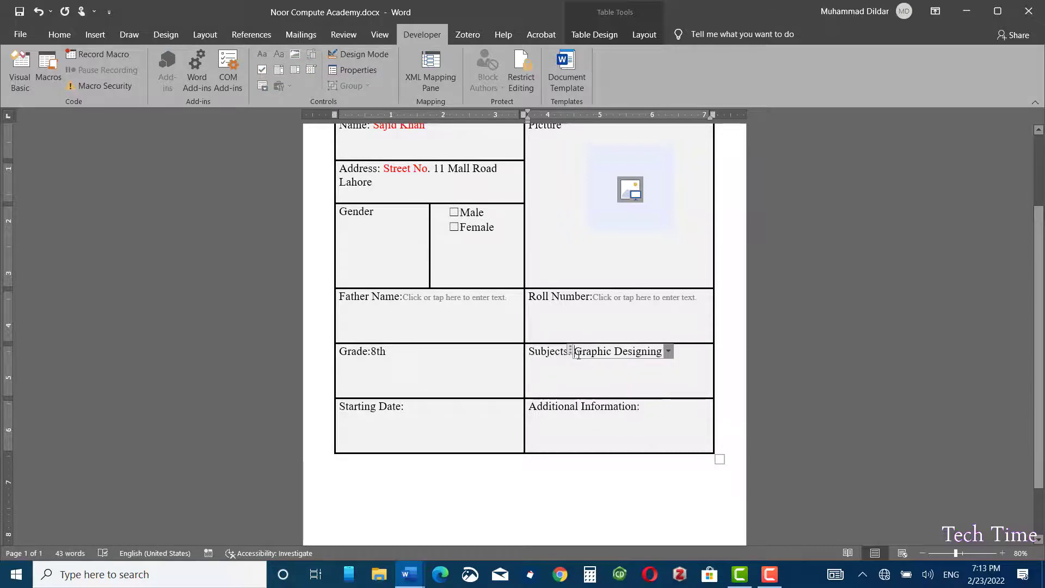
left_click_drag(575, 353, 660, 353)
key("Delete")
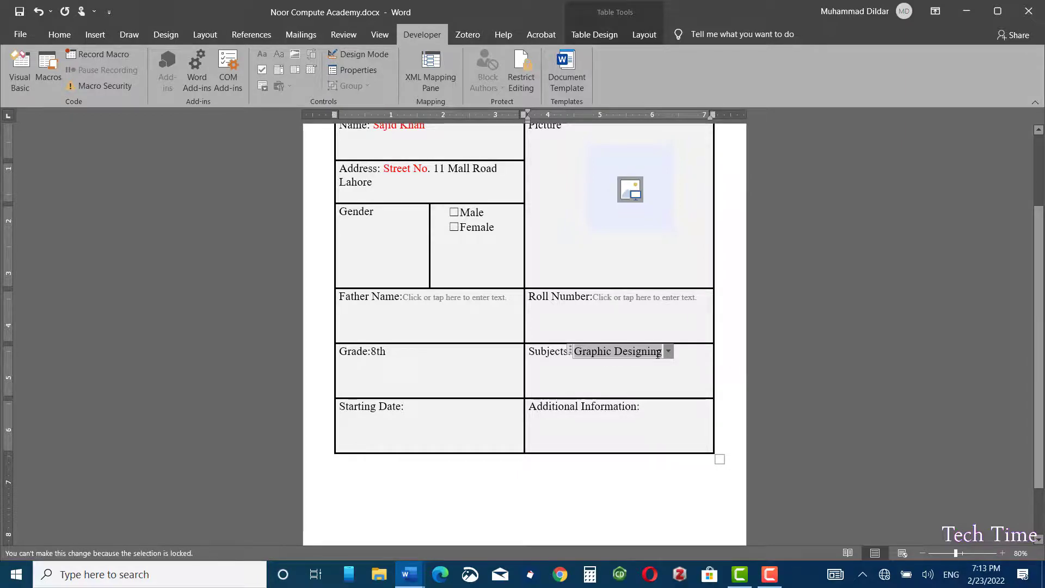
left_click(531, 387)
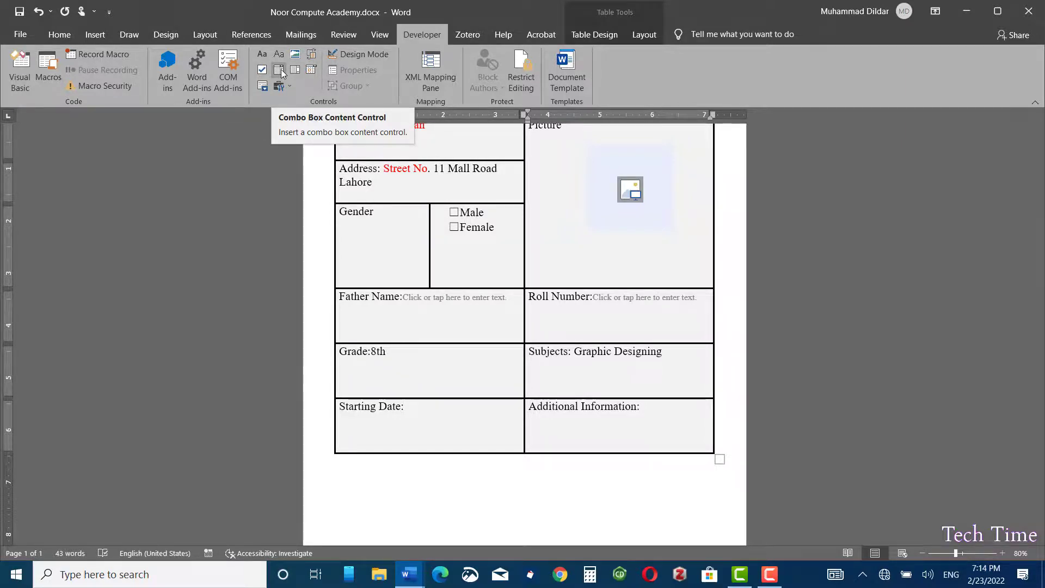
Insert a Date Picker Content Control after 'Starting Date:' and test its calendar
left_click(408, 408)
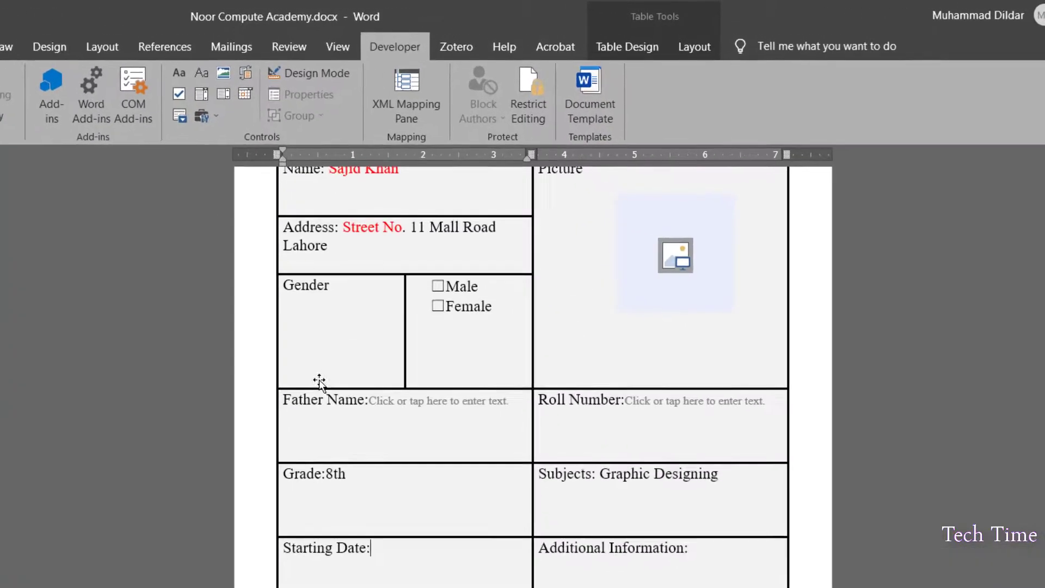
left_click(244, 97)
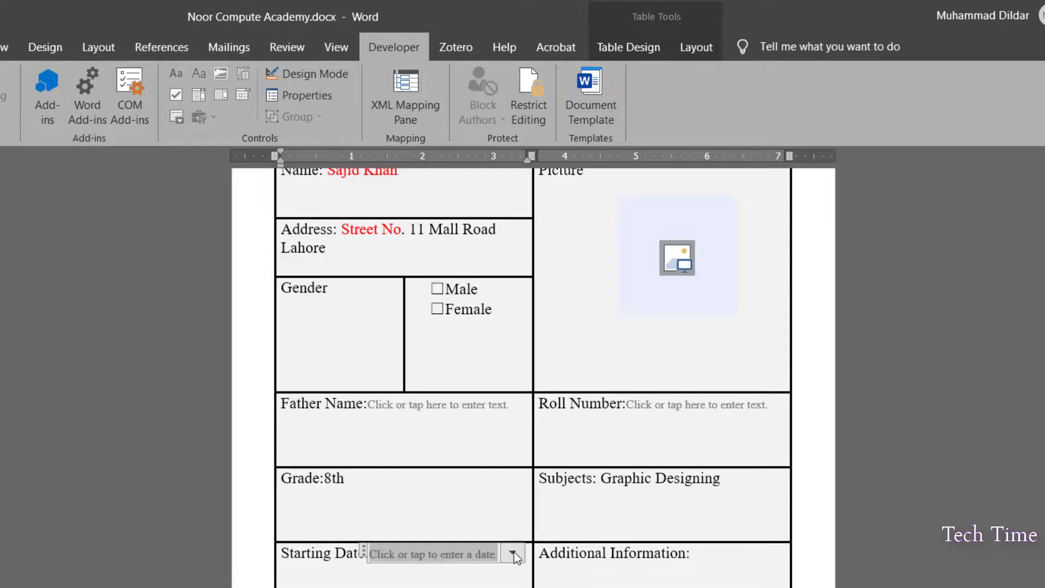
left_click(513, 553)
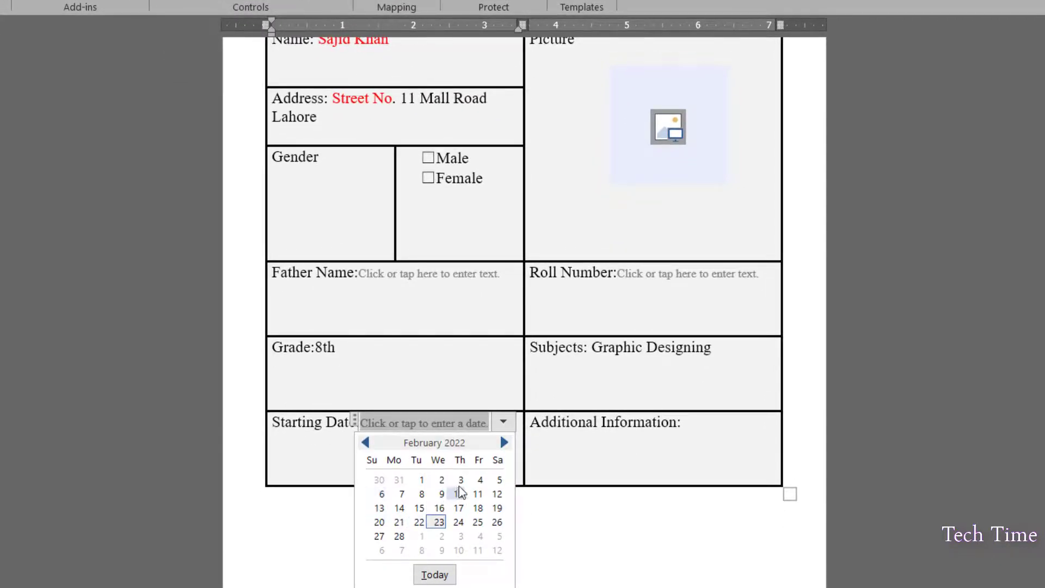
key("Tab")
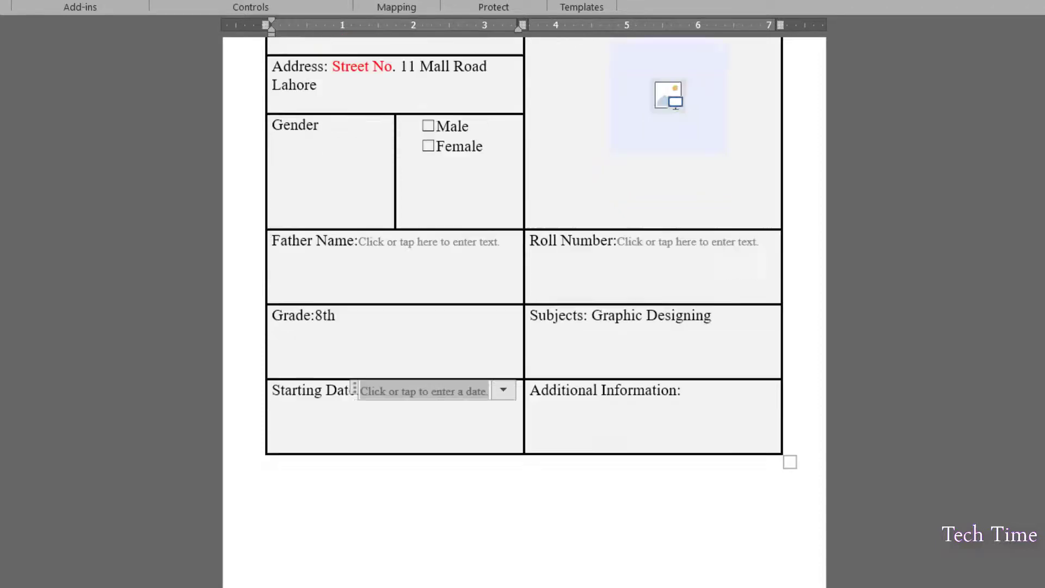
Delete part of the Name label, then undo to restore it
scroll(525, 327, "up", 4)
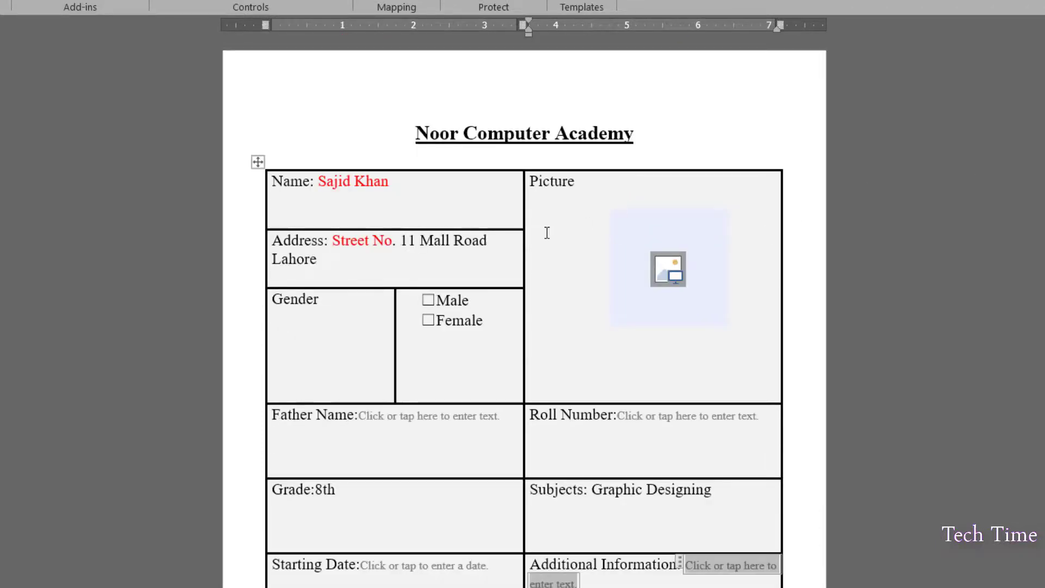
left_click(303, 182)
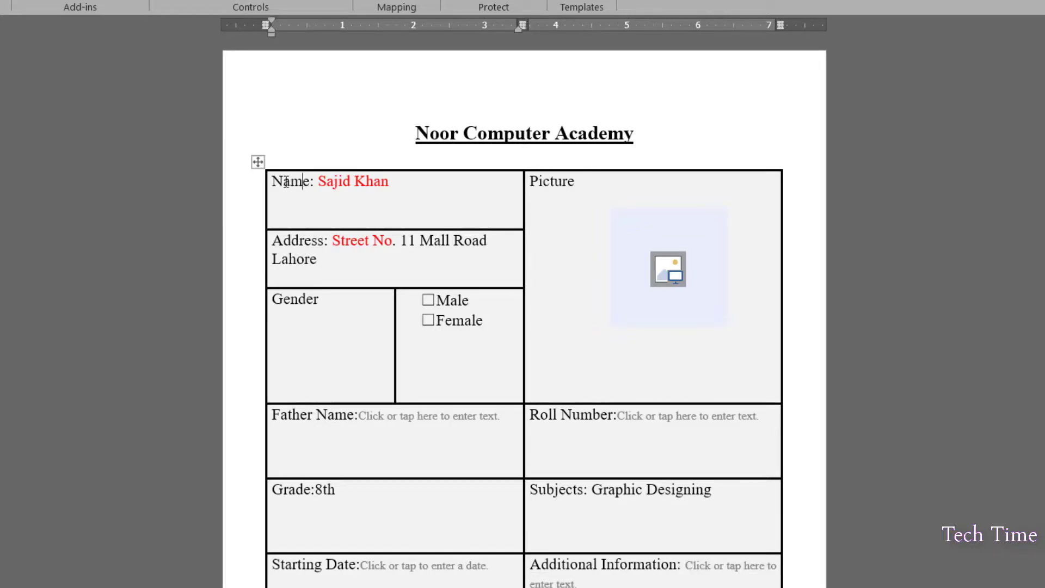
key("BackSpace")
key("BackSpace")
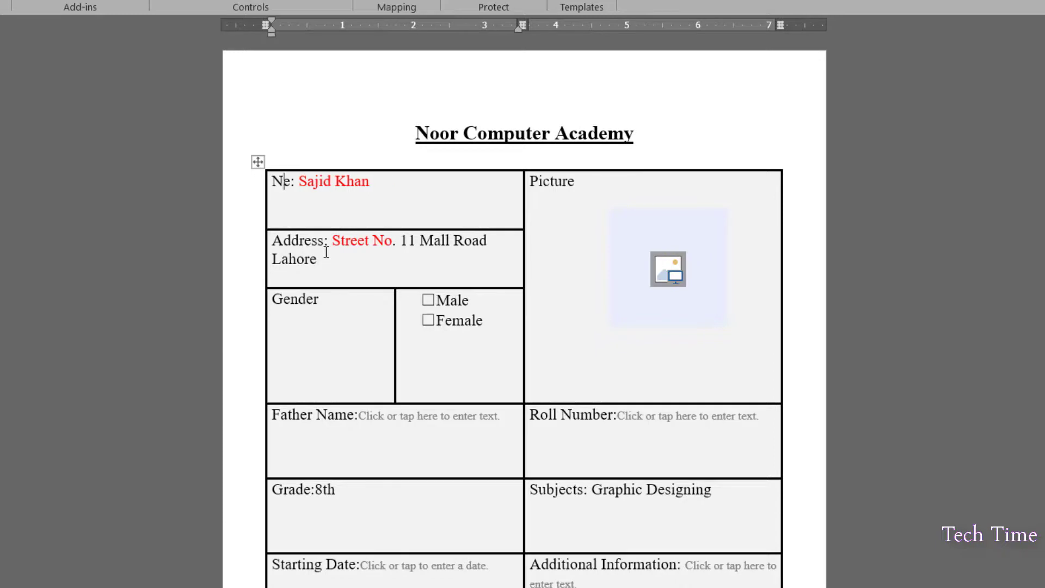
key("ctrl+z")
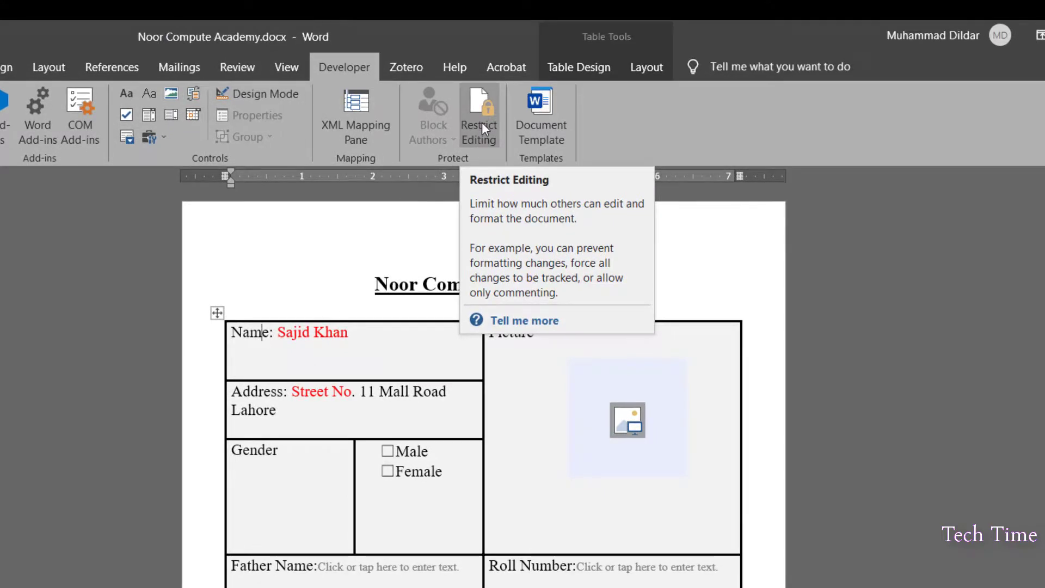
Restrict editing to Filling in forms and enforce protection without a password
left_click(481, 122)
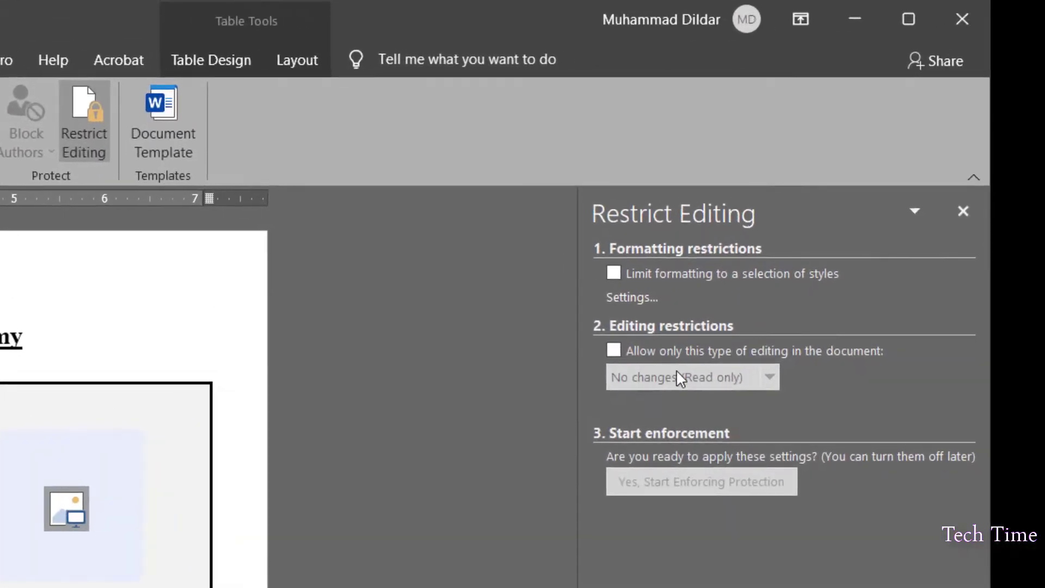
left_click(614, 350)
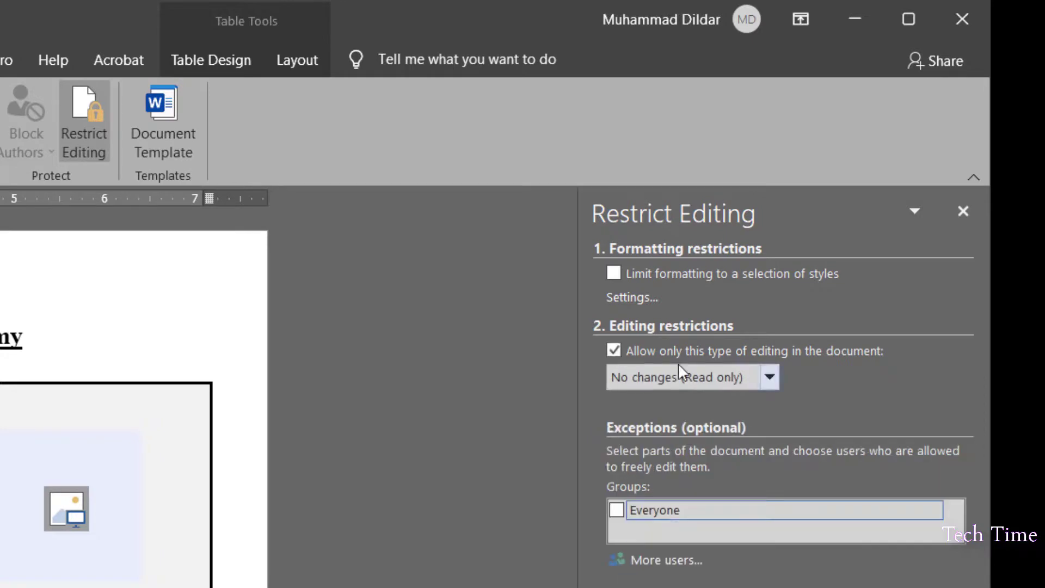
left_click(769, 375)
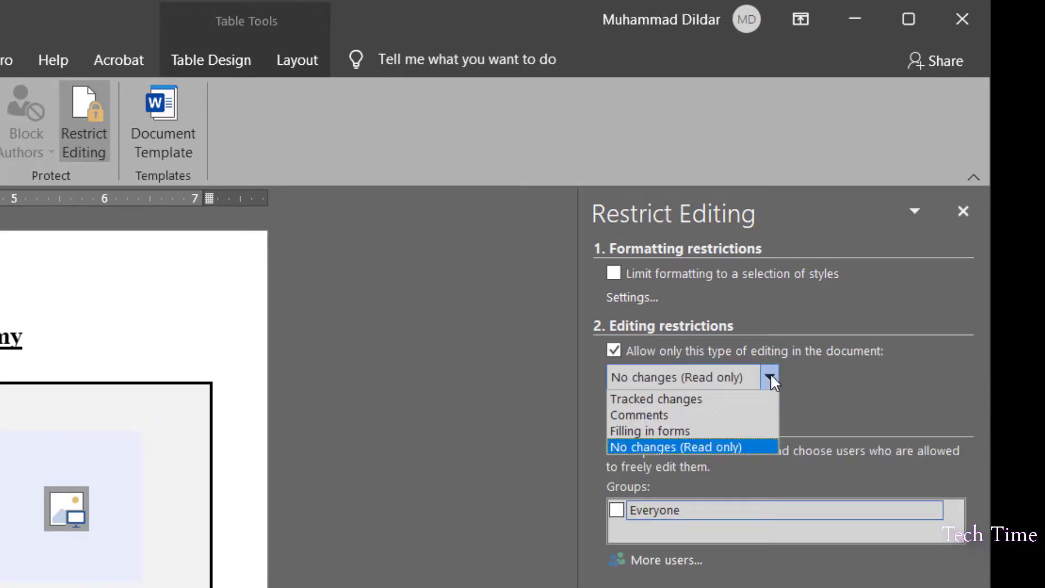
left_click(663, 431)
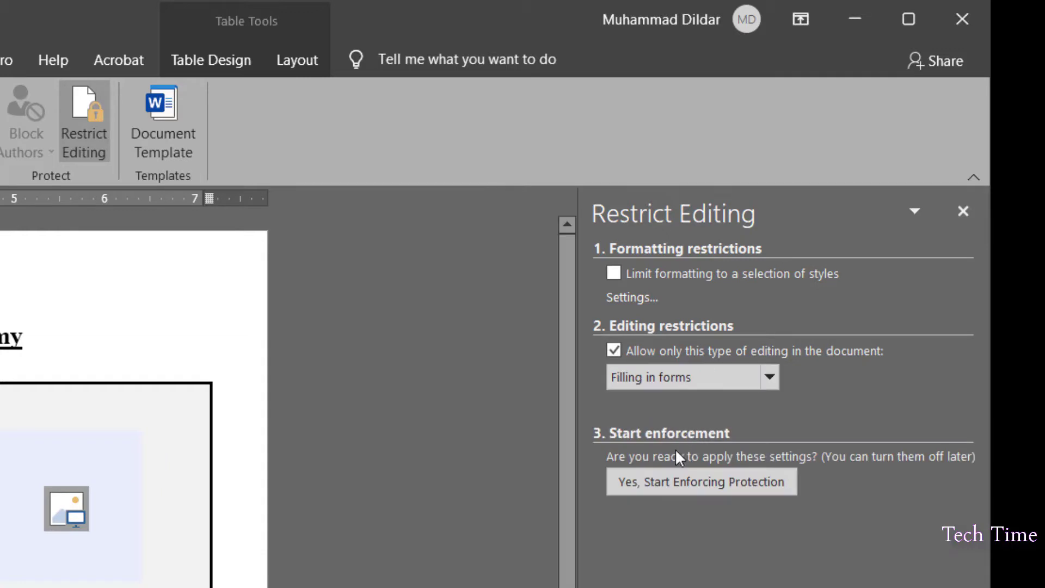
left_click(694, 481)
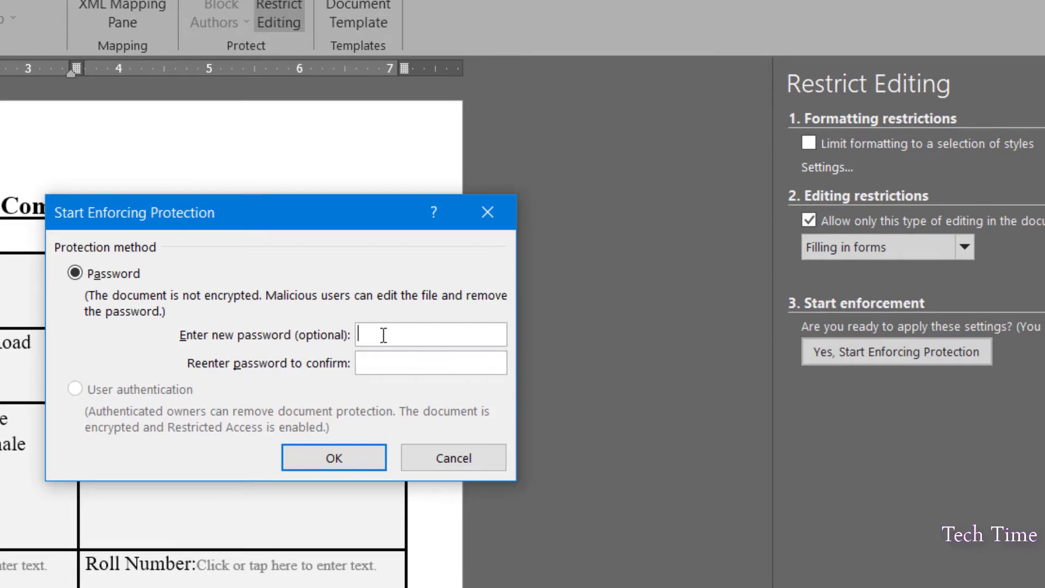
left_click(334, 458)
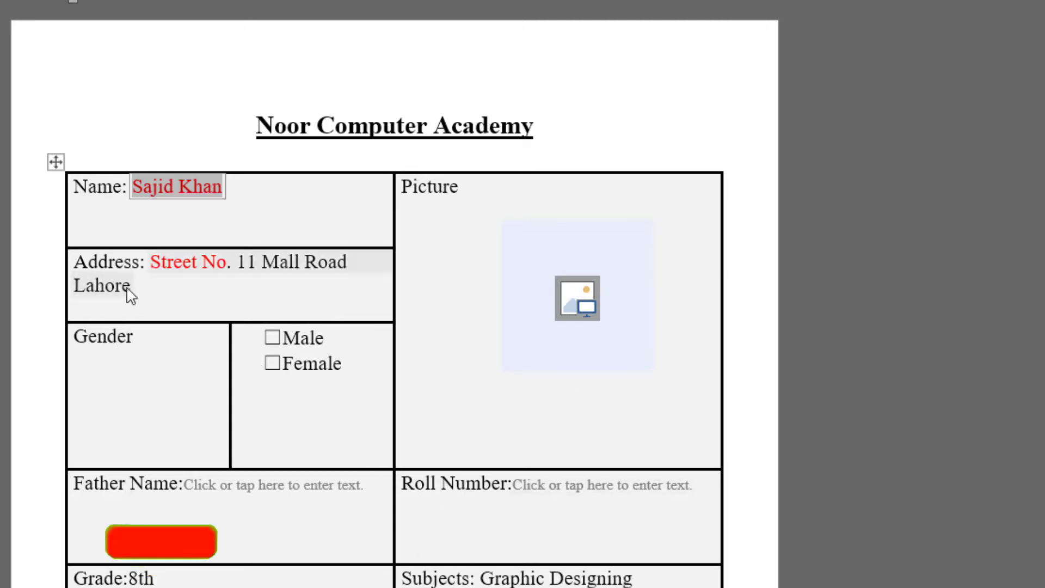
key("Tab")
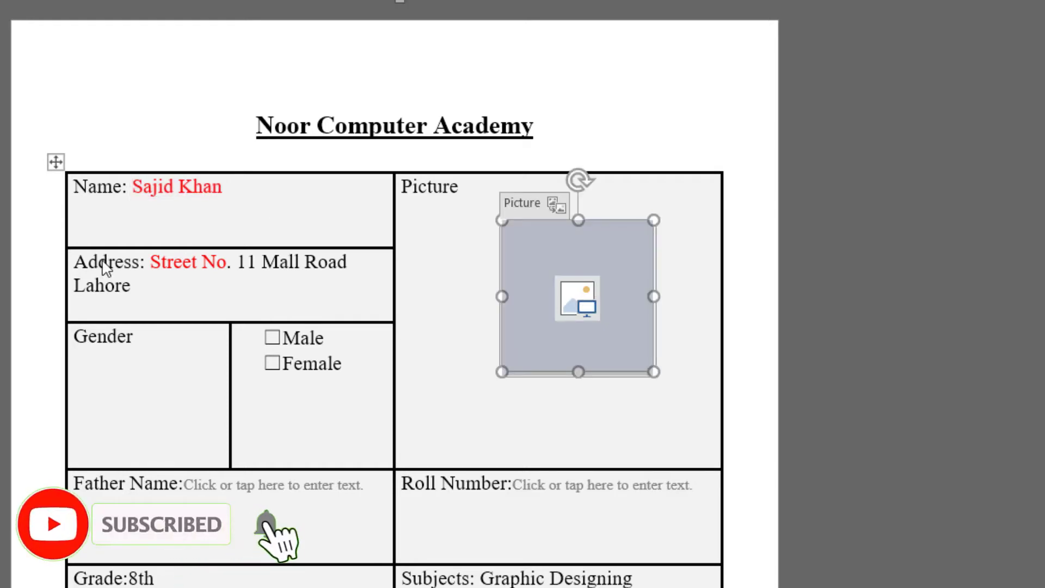
left_click(103, 260)
key("Tab")
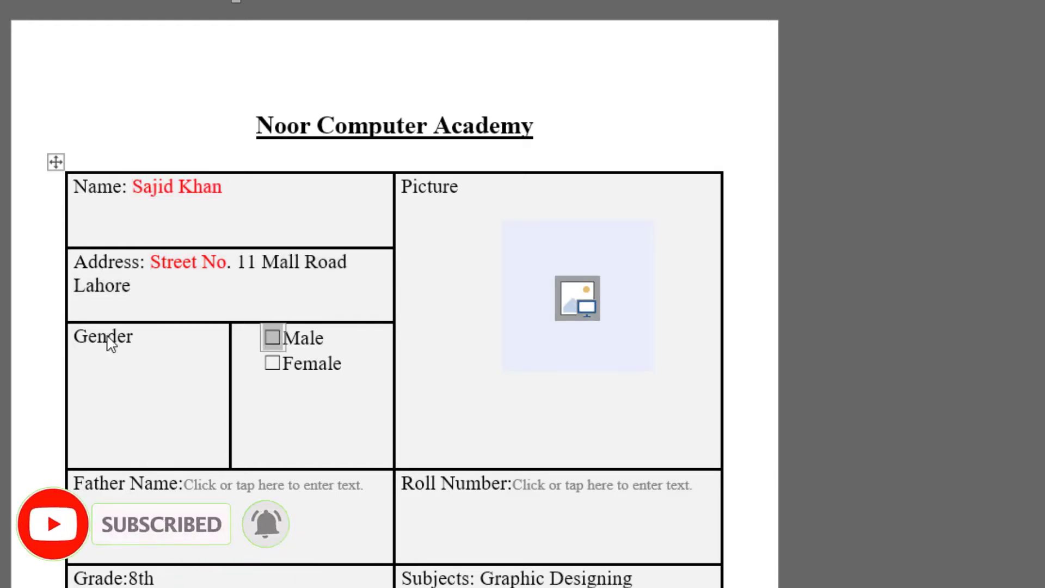
key("Tab")
key("Tab")
key("Tab")
key("Tab")
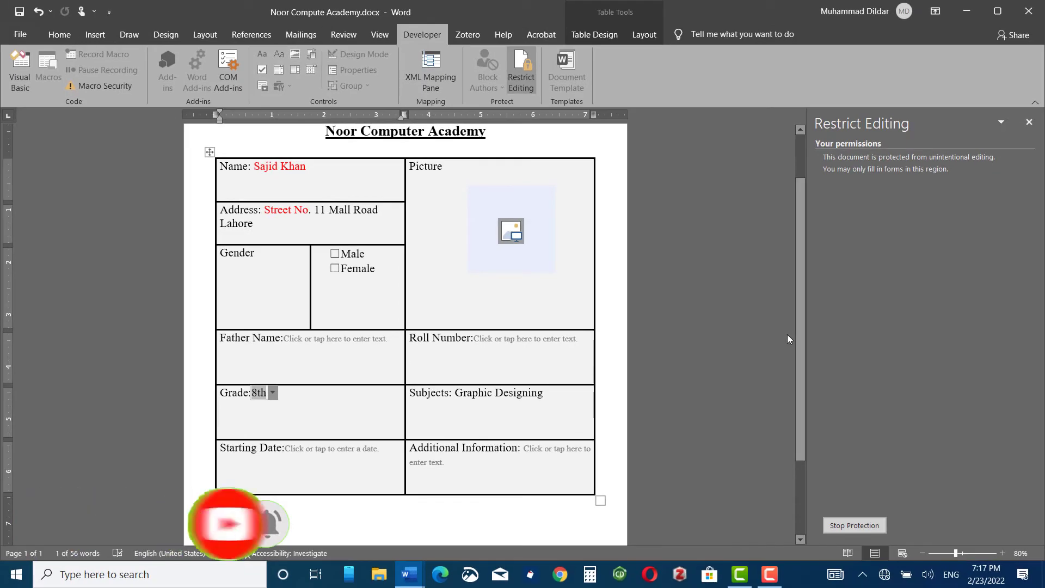